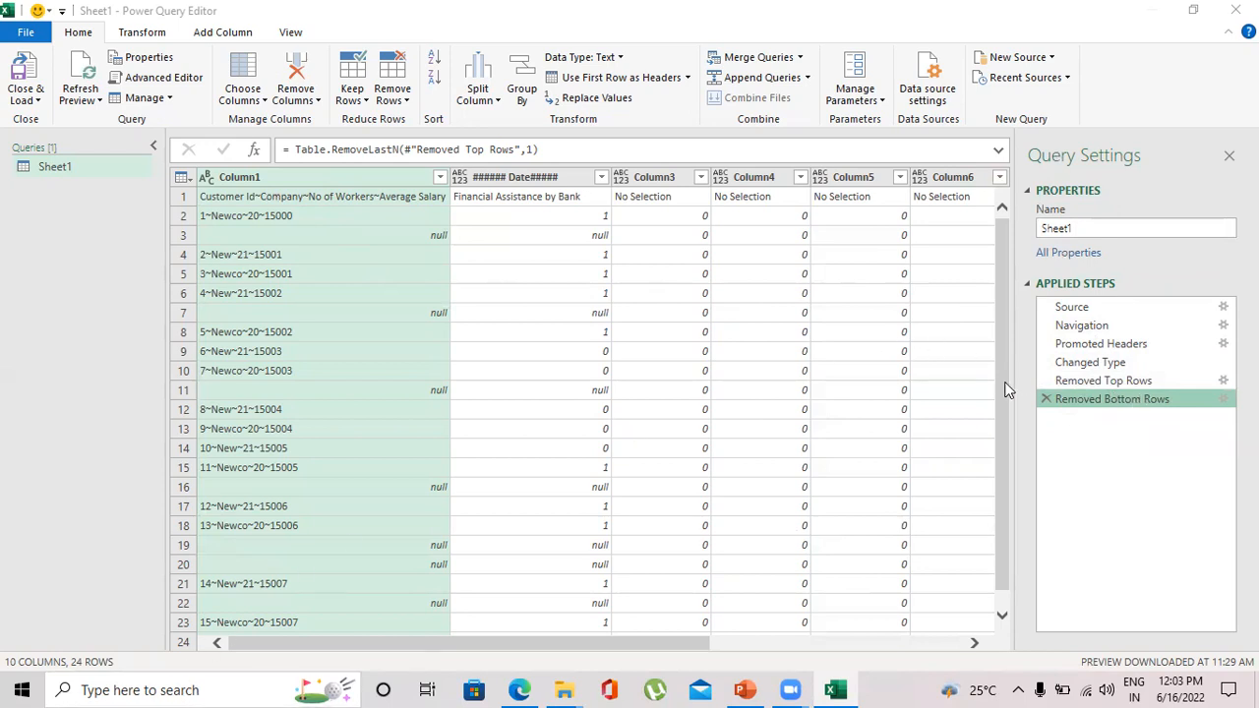
- Try using the first row as headers, and delete the resulting header-promotion and type-change steps
drag(1006, 486, 969, 368)
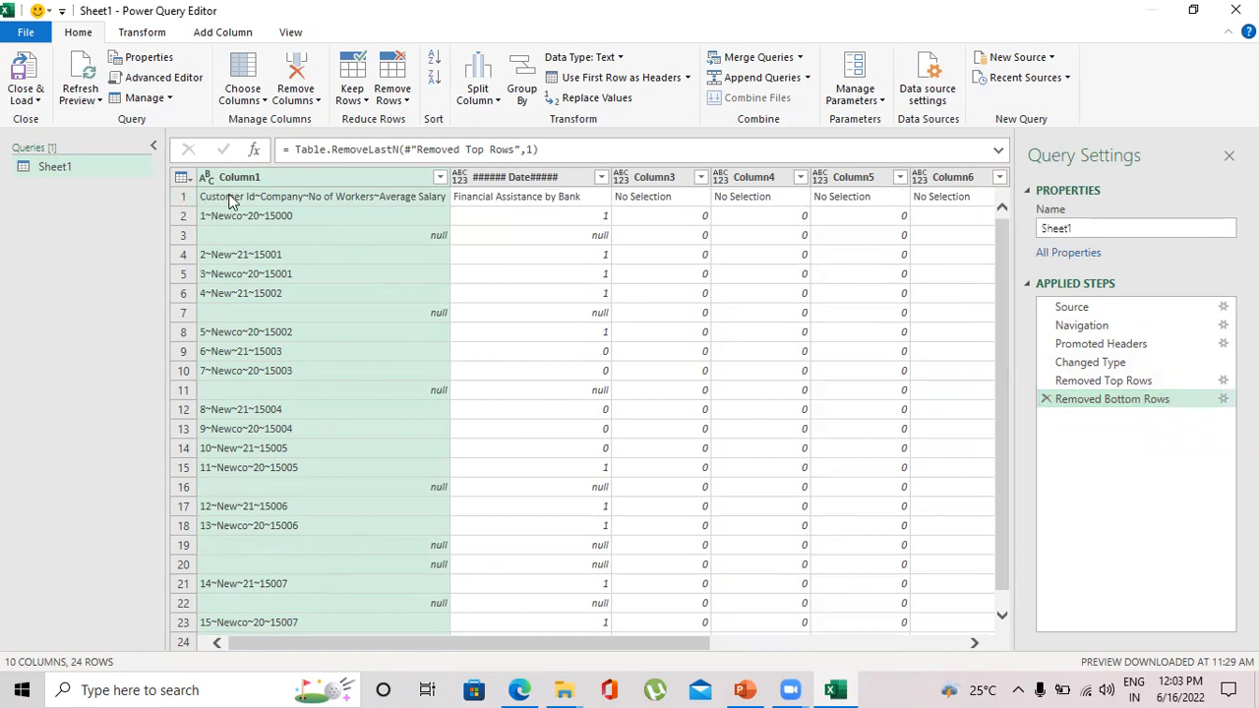
click(187, 201)
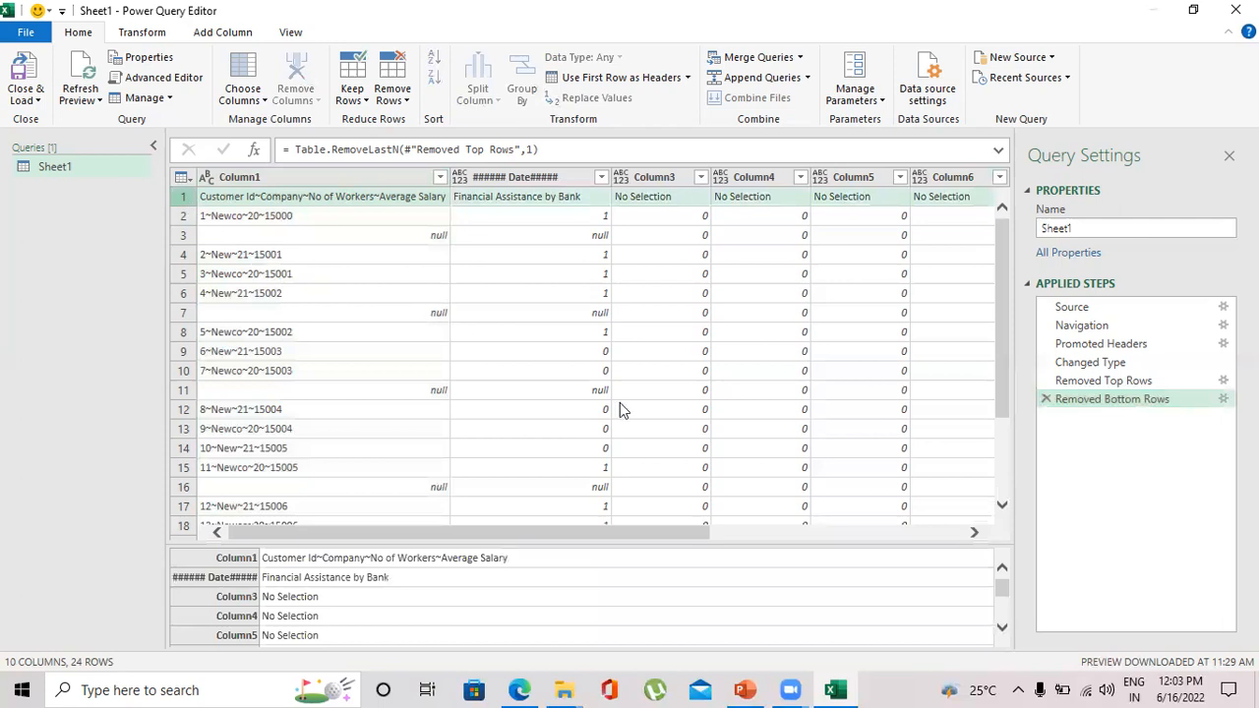
click(316, 184)
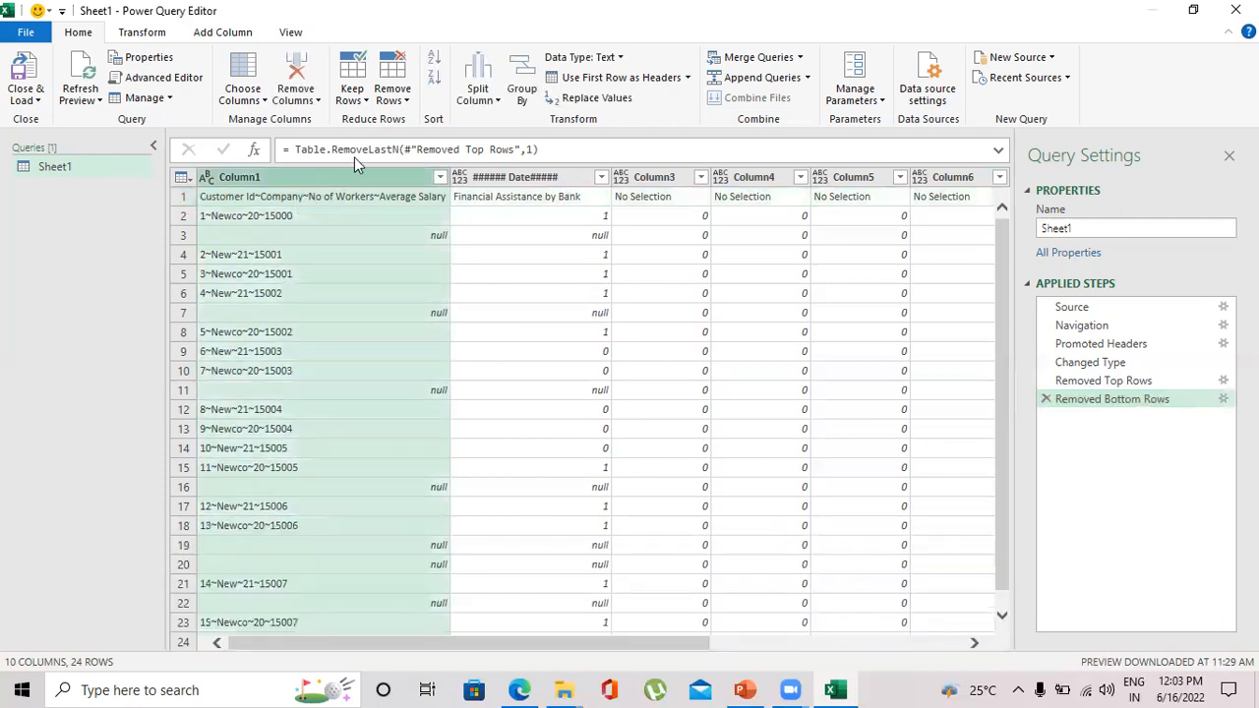
click(590, 79)
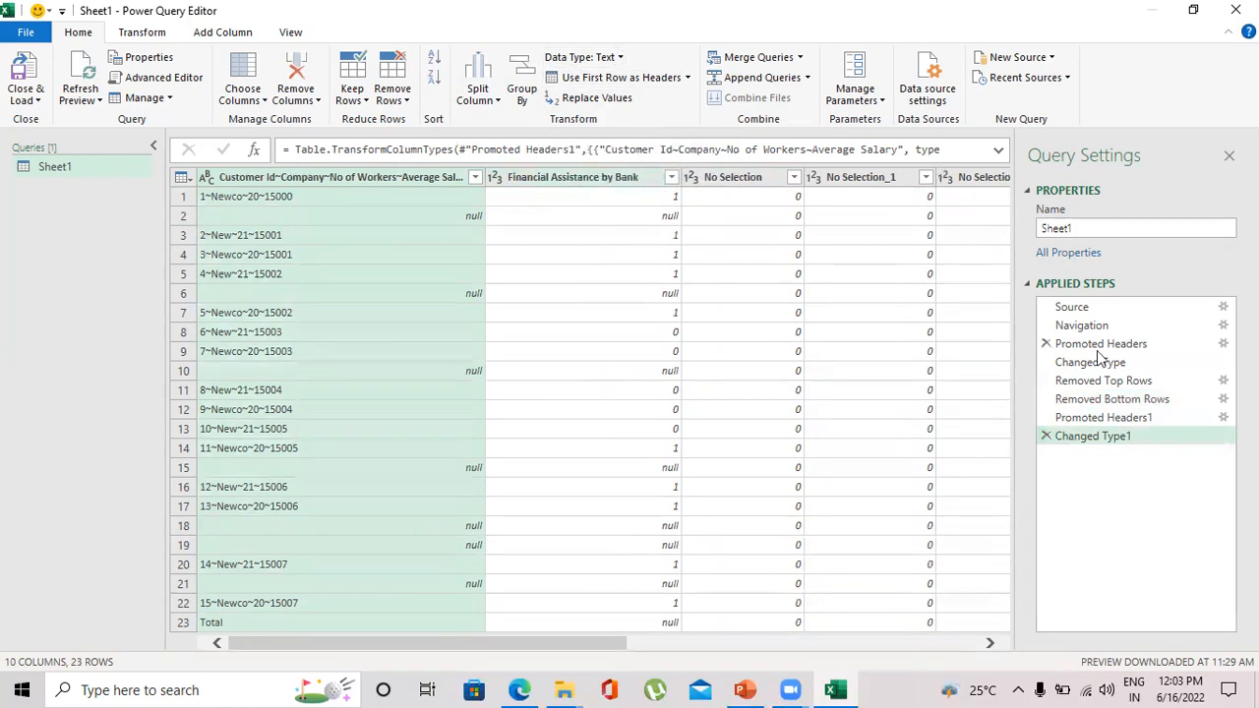
click(1046, 438)
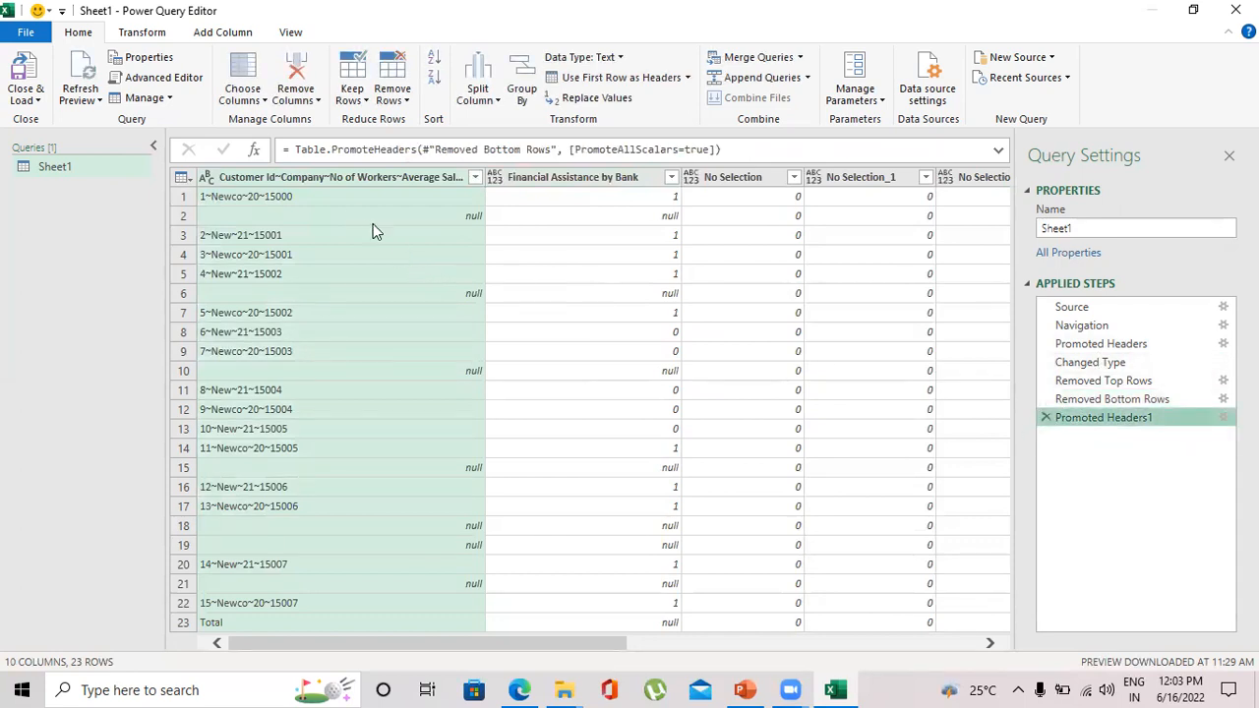
click(1046, 418)
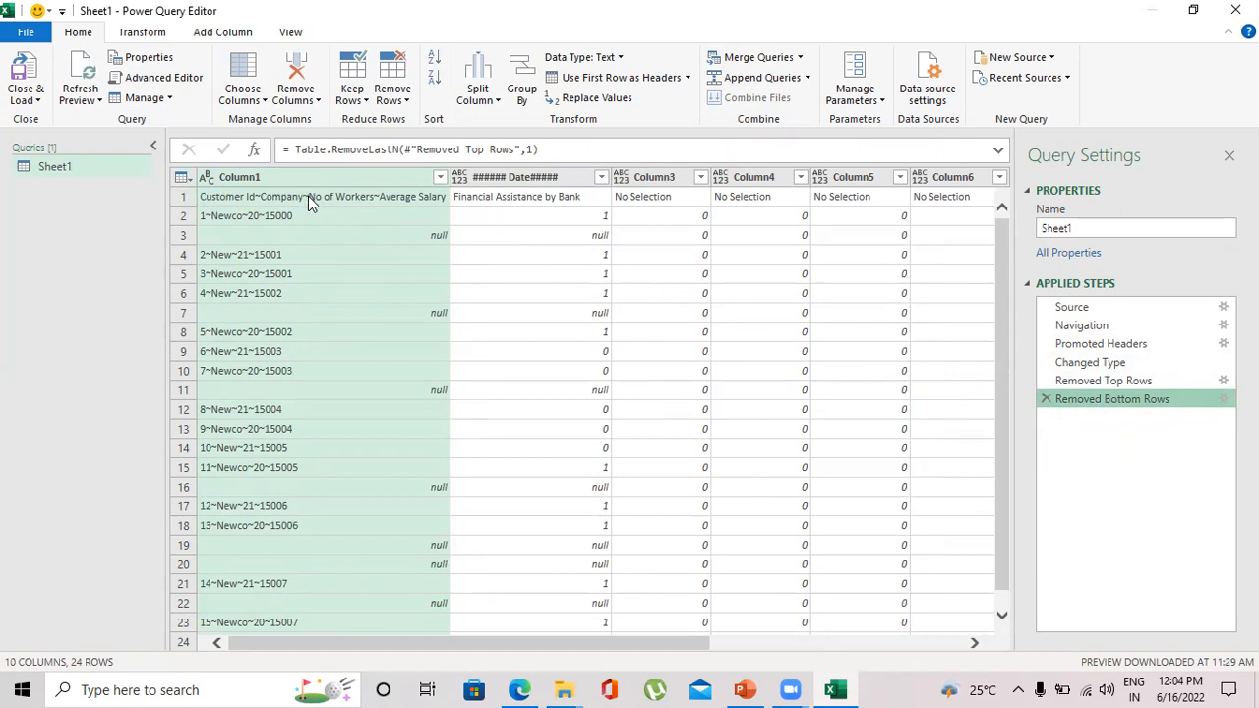
- Split Column1 by the custom delimiter ~ at each occurrence into 4 columns
click(493, 102)
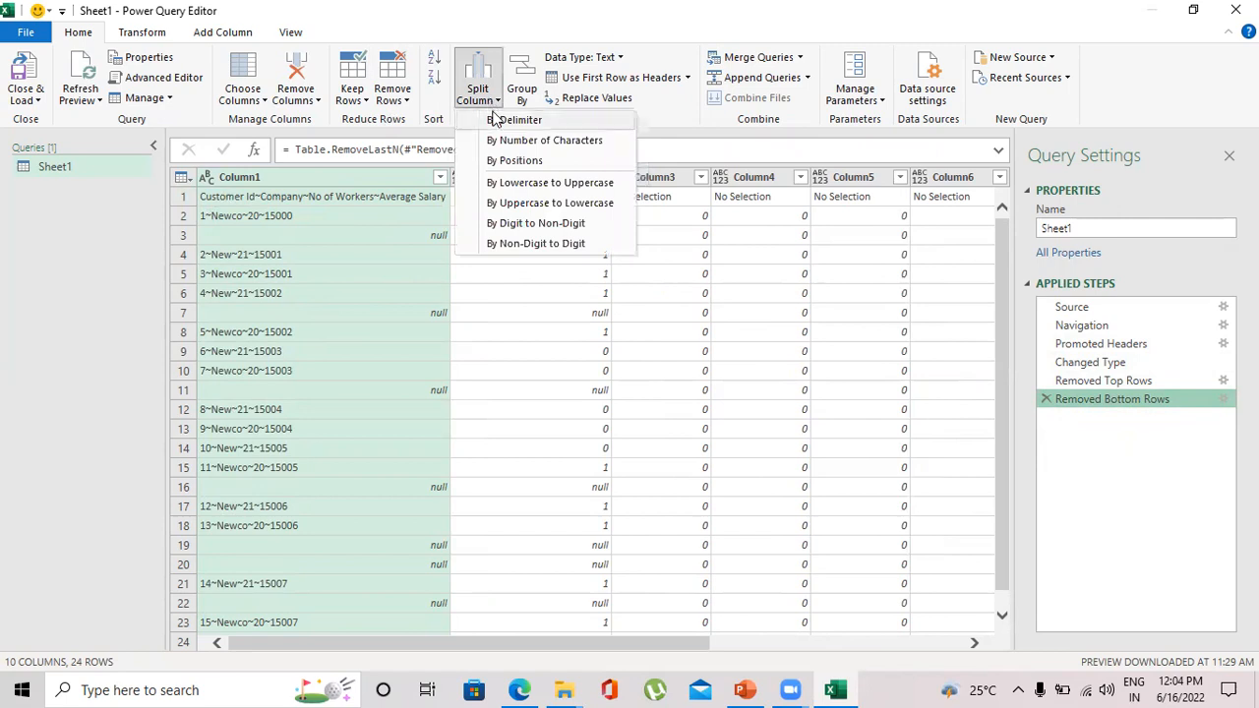
click(512, 120)
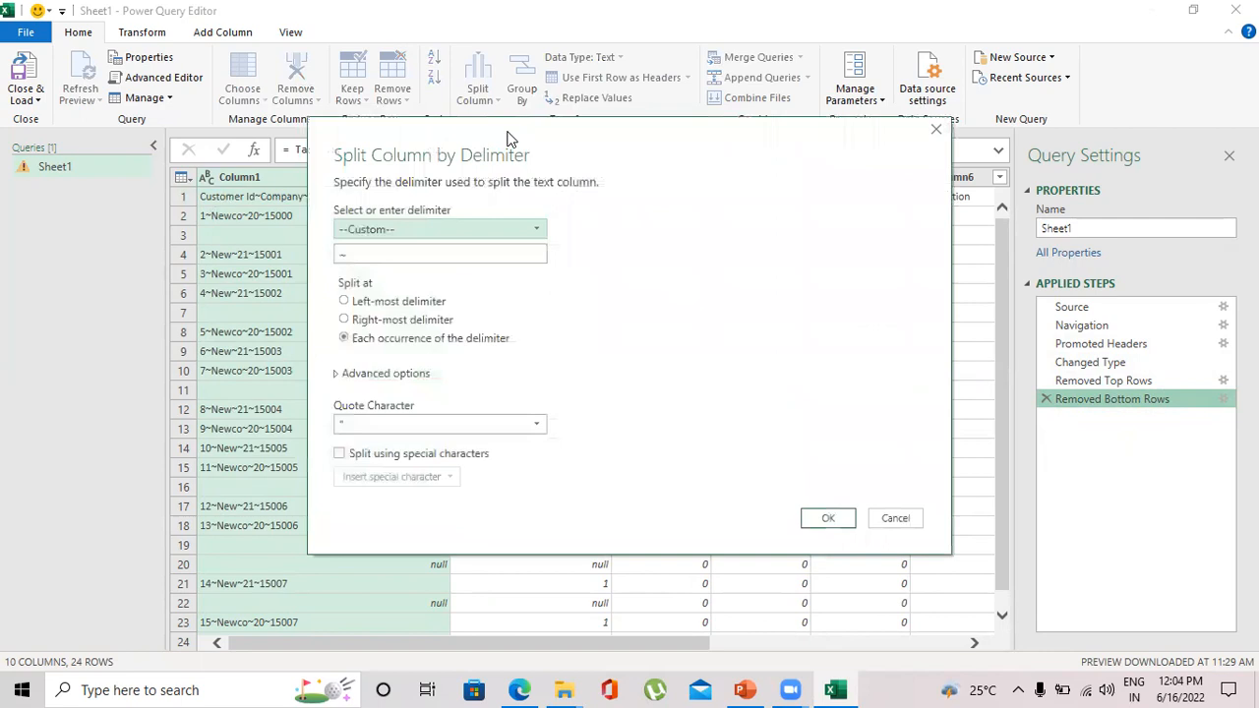
drag(510, 138, 628, 135)
drag(471, 248, 454, 248)
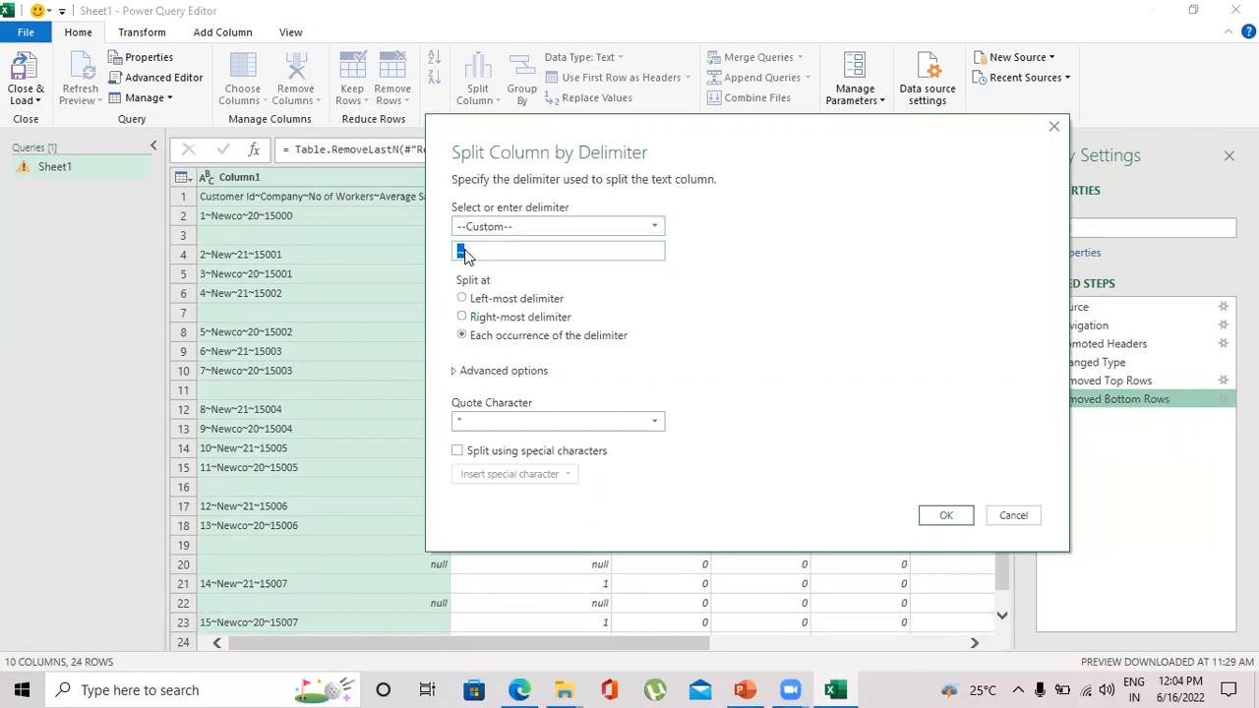
click(476, 250)
click(455, 376)
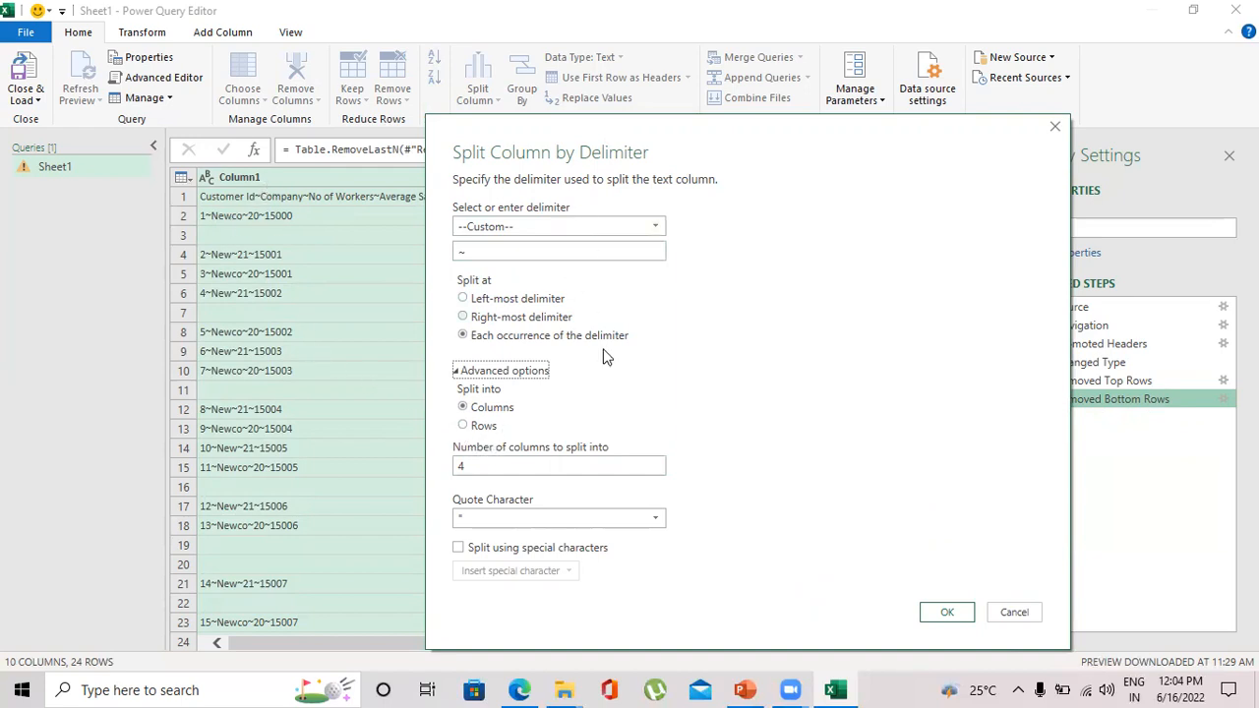
click(942, 613)
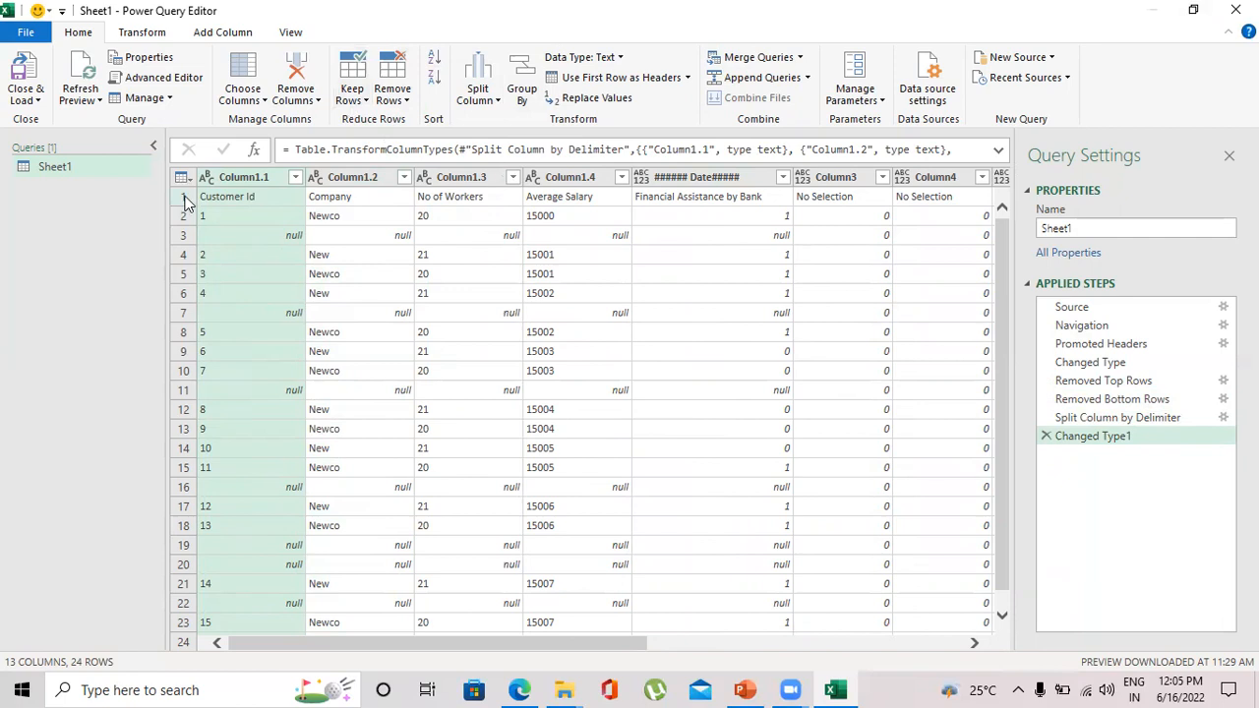
- Use the first row of the split table as column headers
click(588, 78)
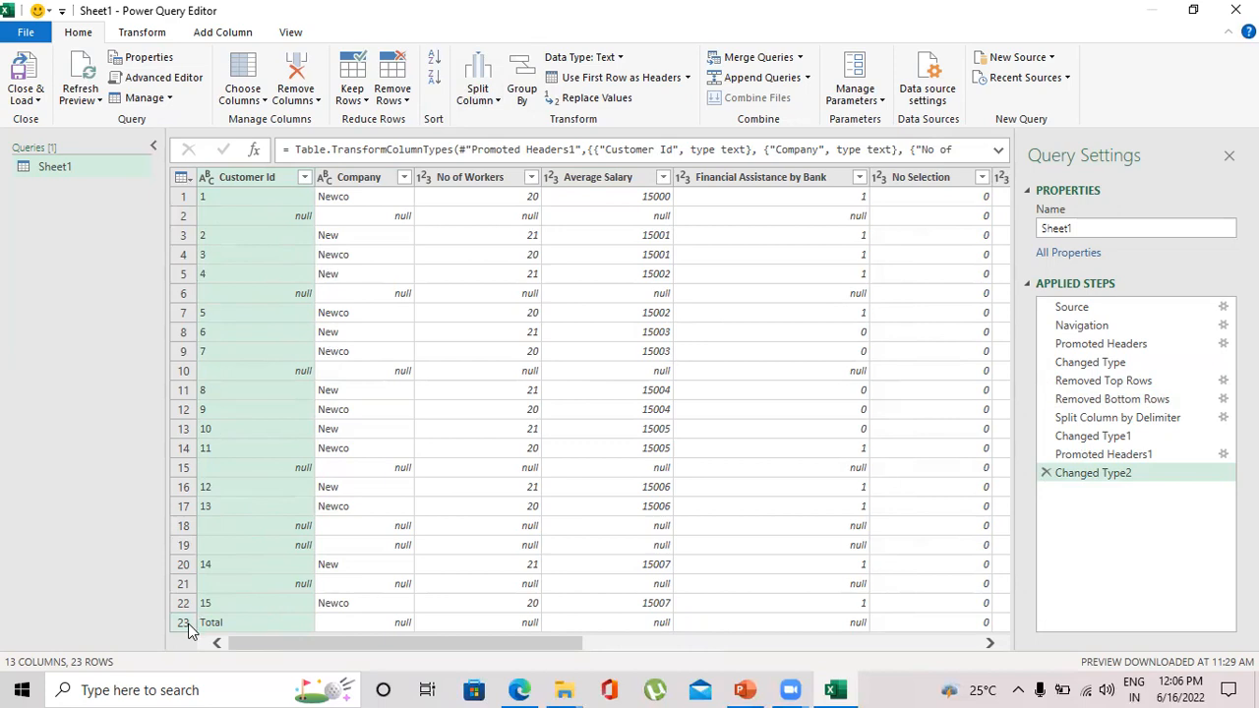
click(360, 183)
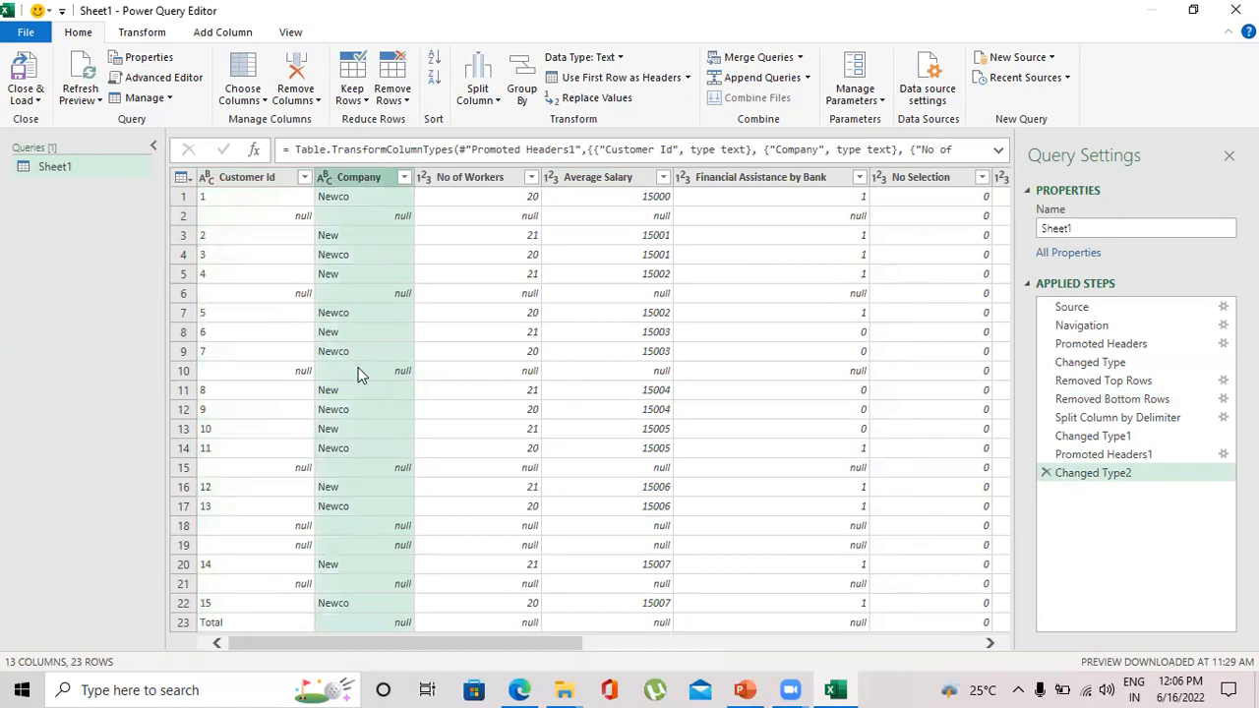
click(468, 179)
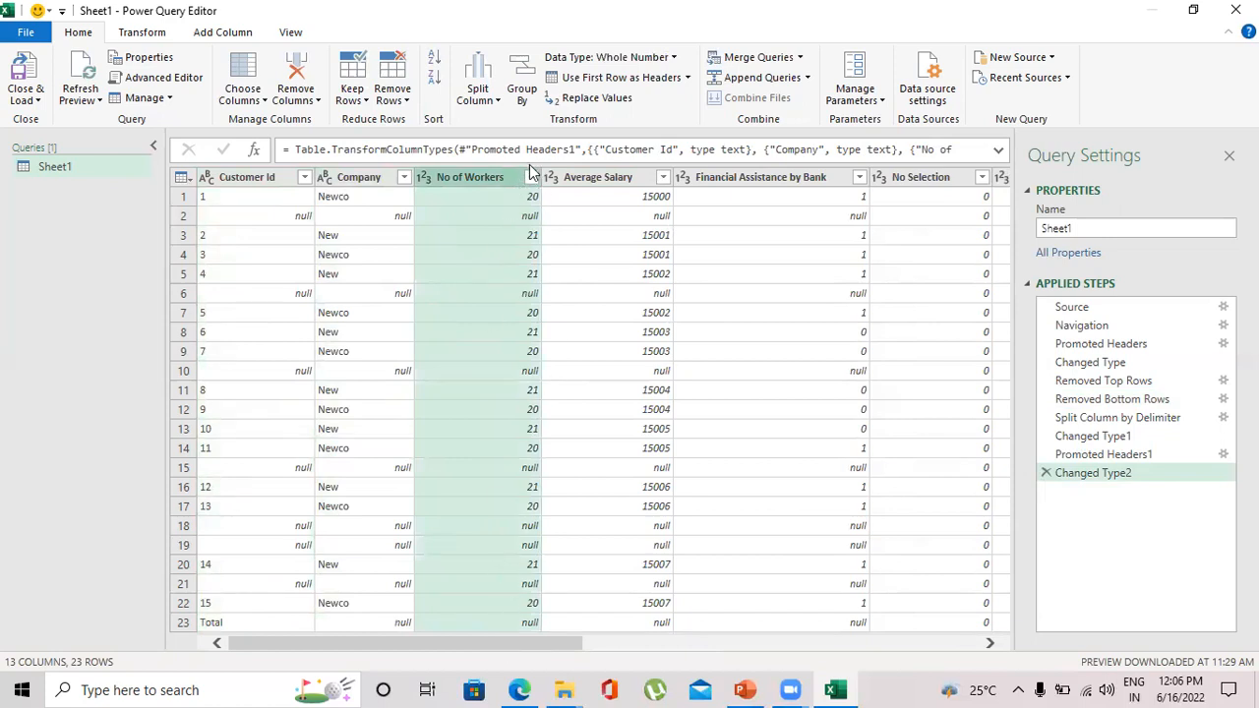
click(584, 181)
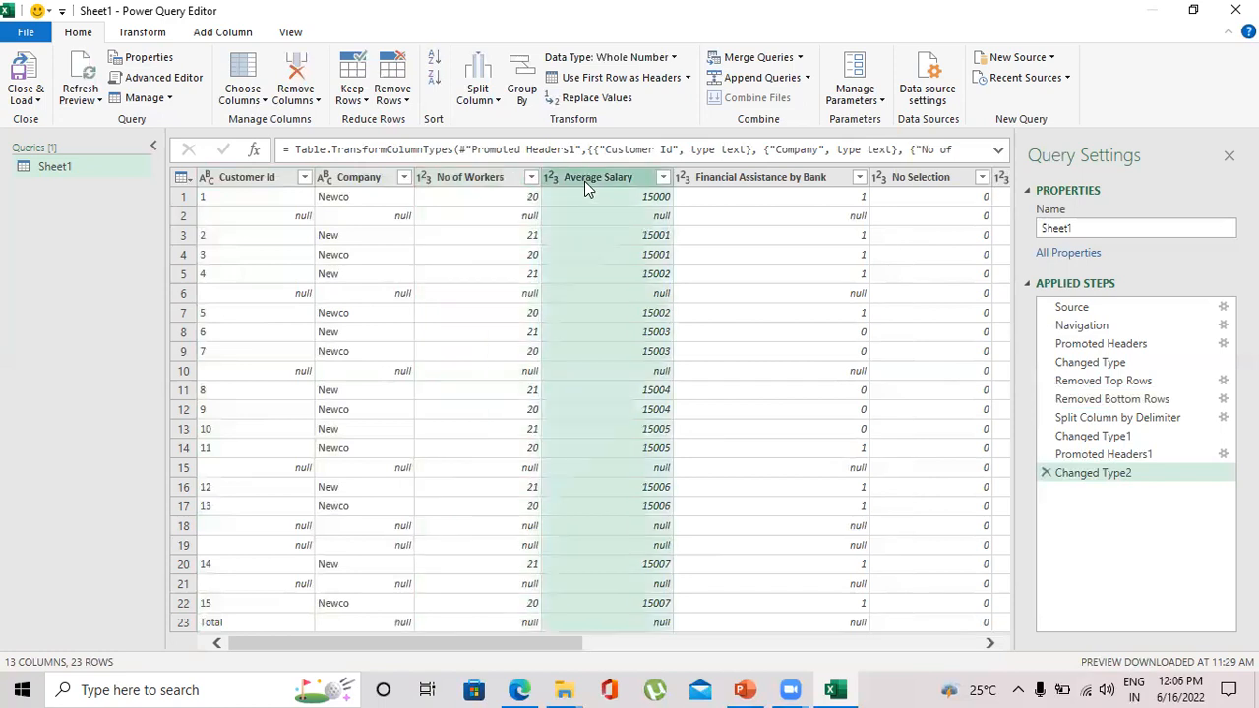
- Try to change the Financial Assistance by Bank column to the Binary data type, replacing its current conversion
click(769, 179)
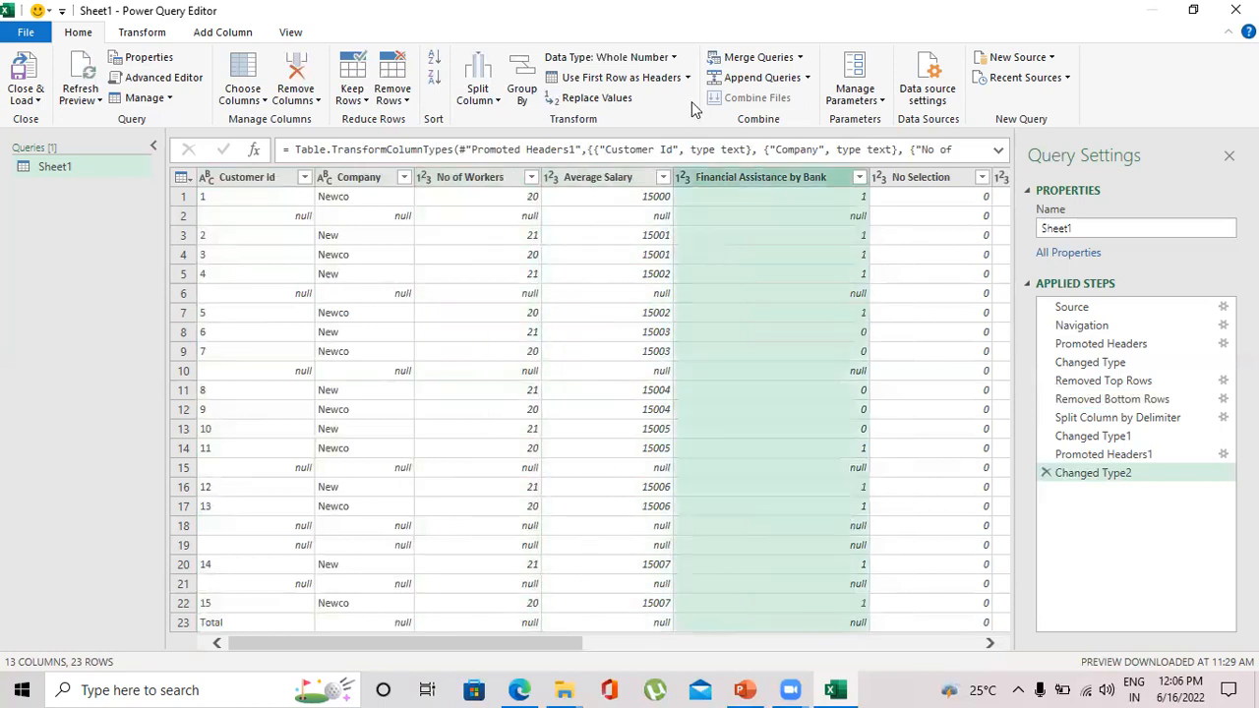
click(673, 59)
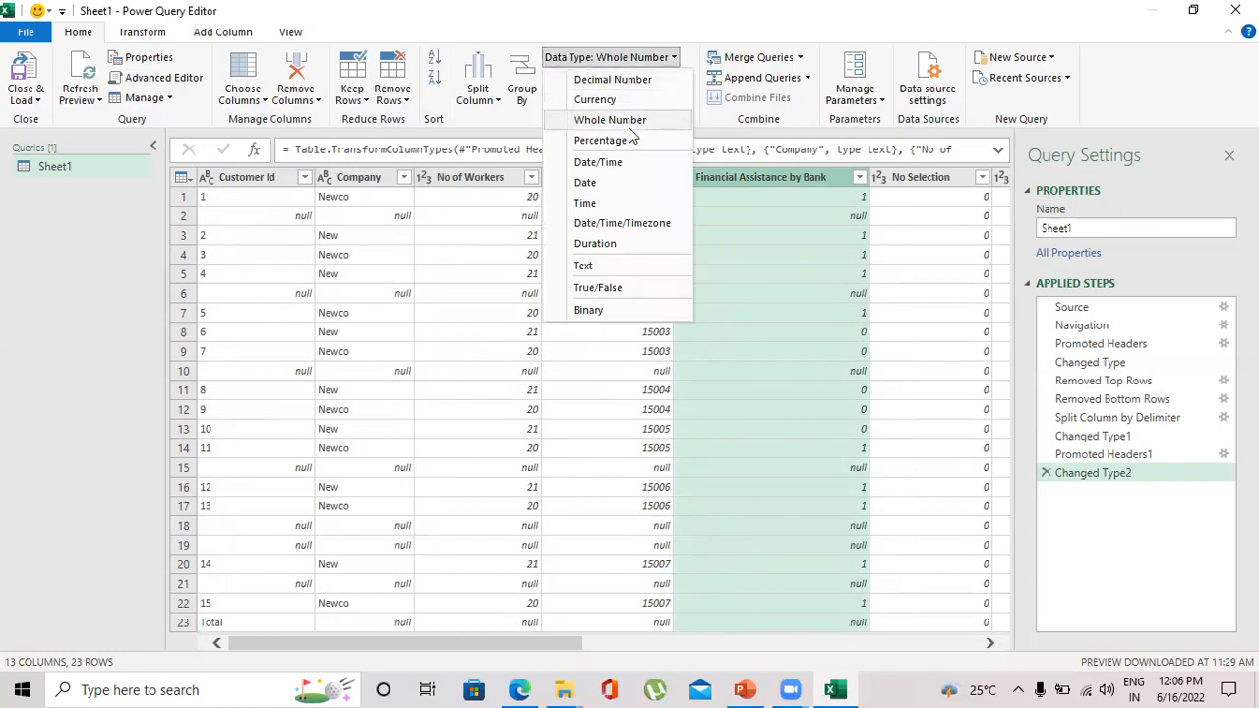
click(594, 312)
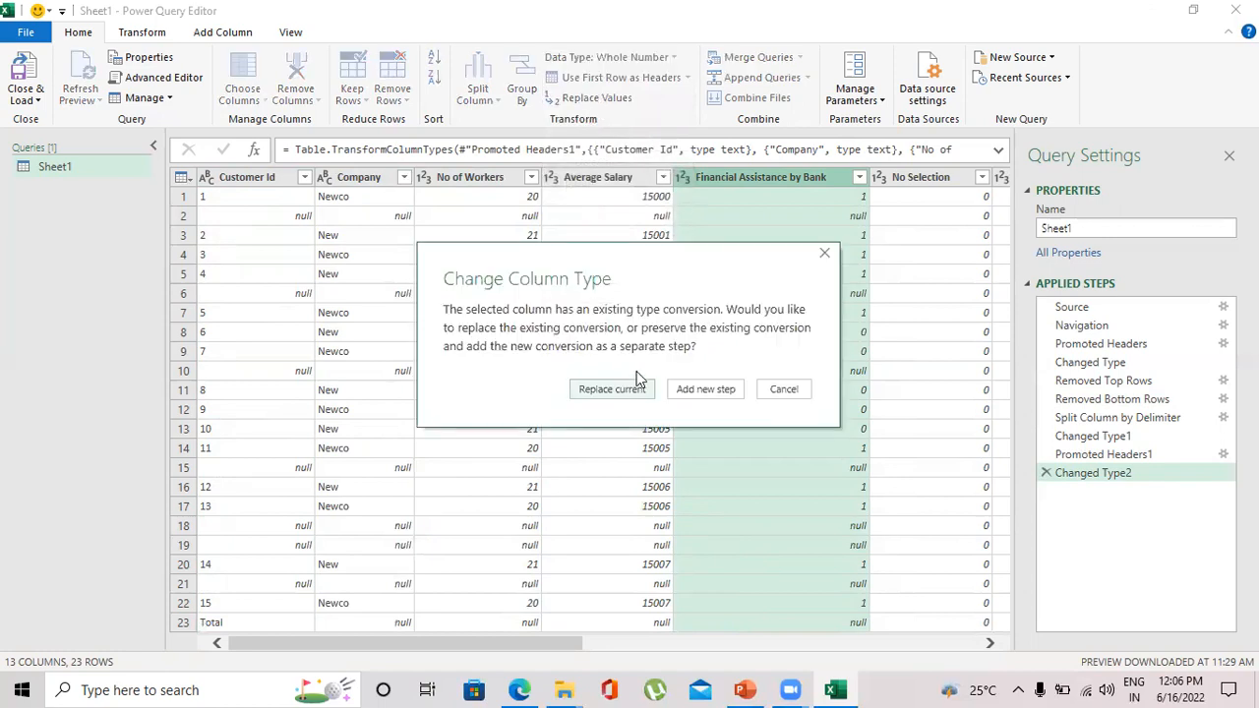
click(628, 389)
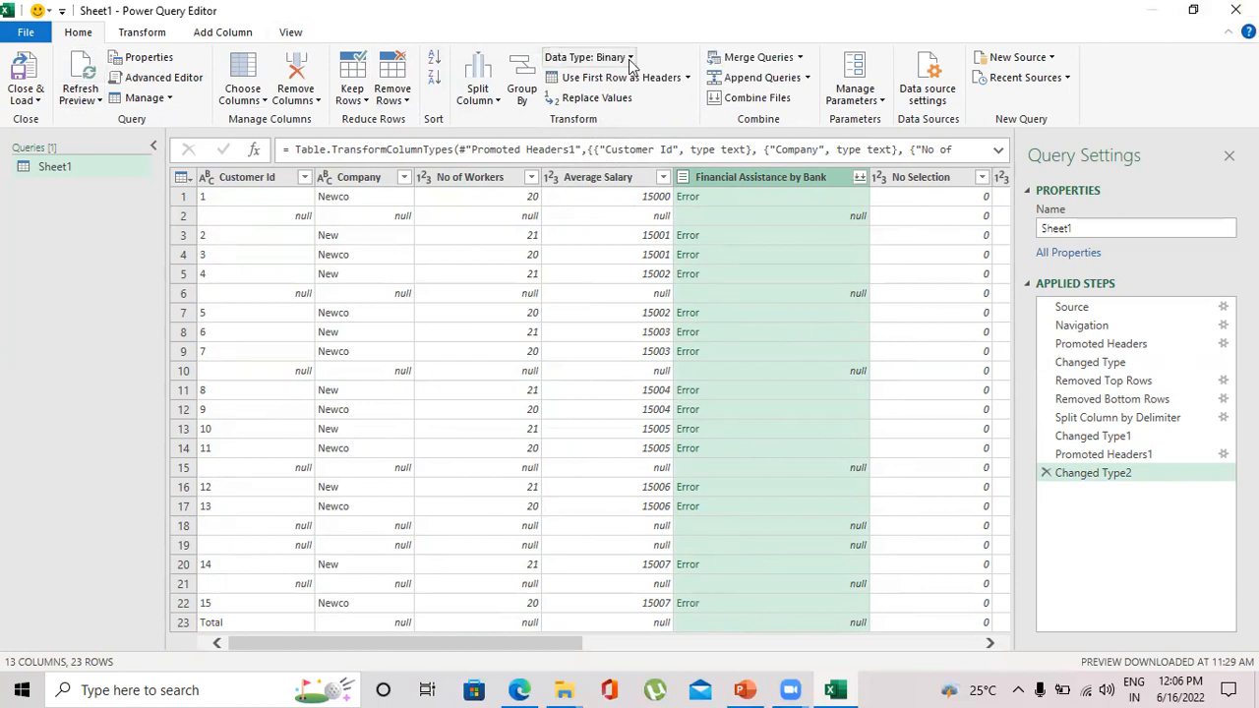
- Delete the Changed Type2 step and set the Financial Assistance by Bank column's data type to Whole Number
click(1044, 473)
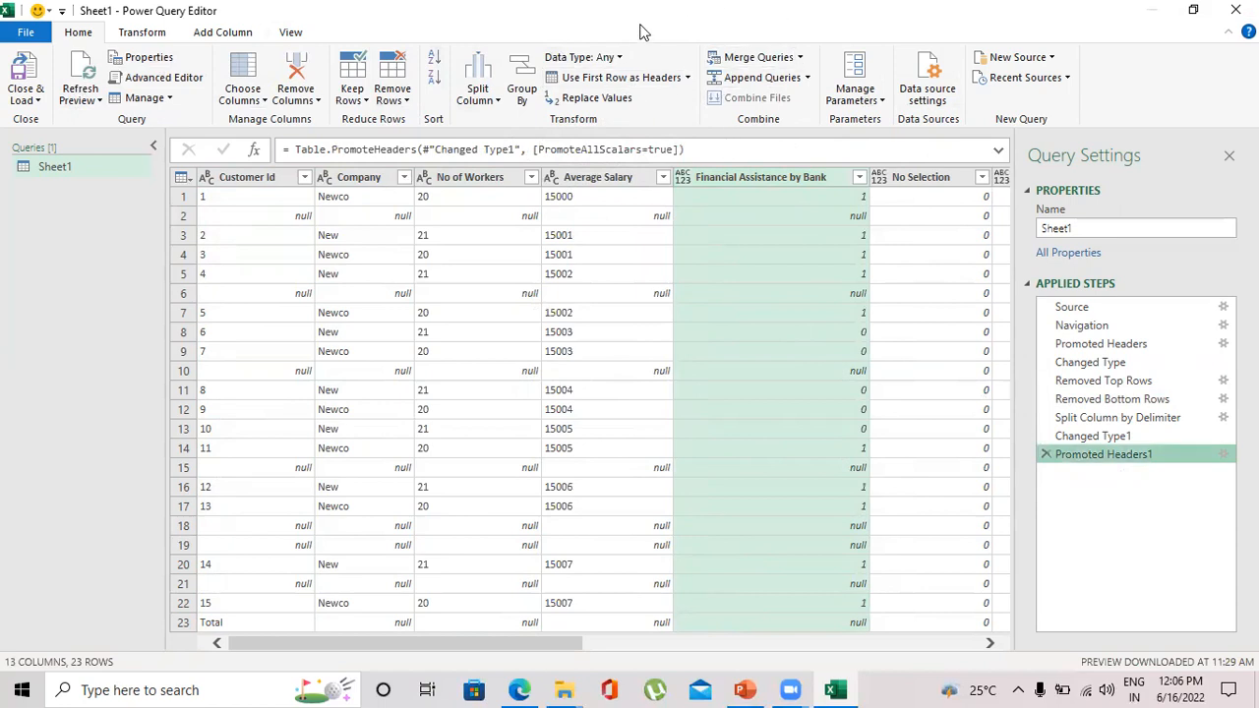
click(618, 58)
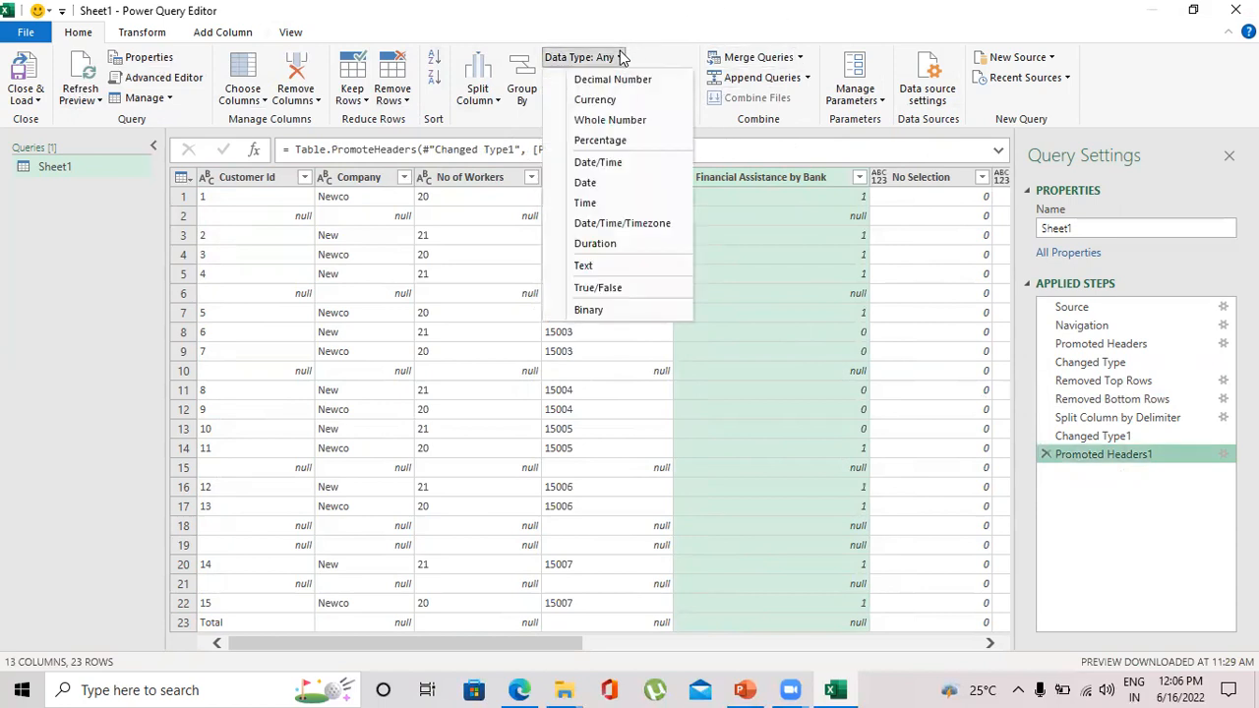
click(618, 121)
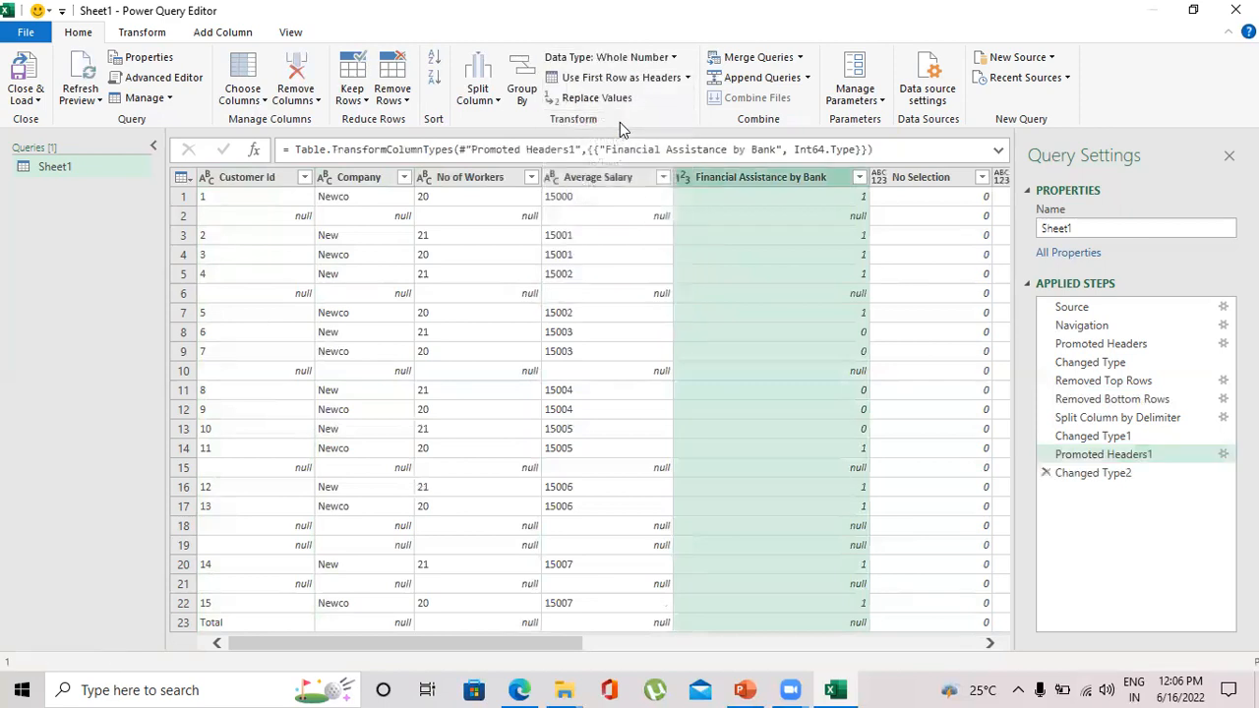
- Try filtering the (null) and Total entries out of the Customer Id column, and delete the Filtered Rows step
mouse_move(582, 644)
mouse_down()
mouse_move(908, 662)
mouse_move(597, 619)
mouse_move(450, 623)
mouse_up()
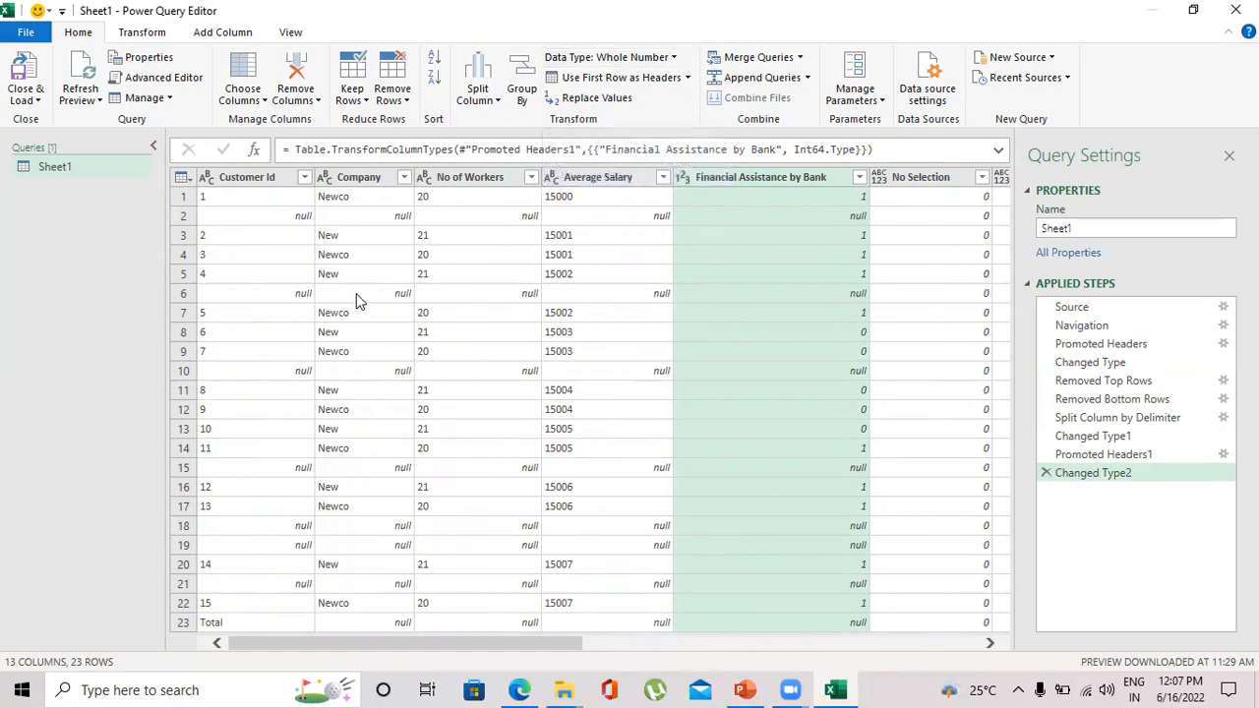
click(306, 178)
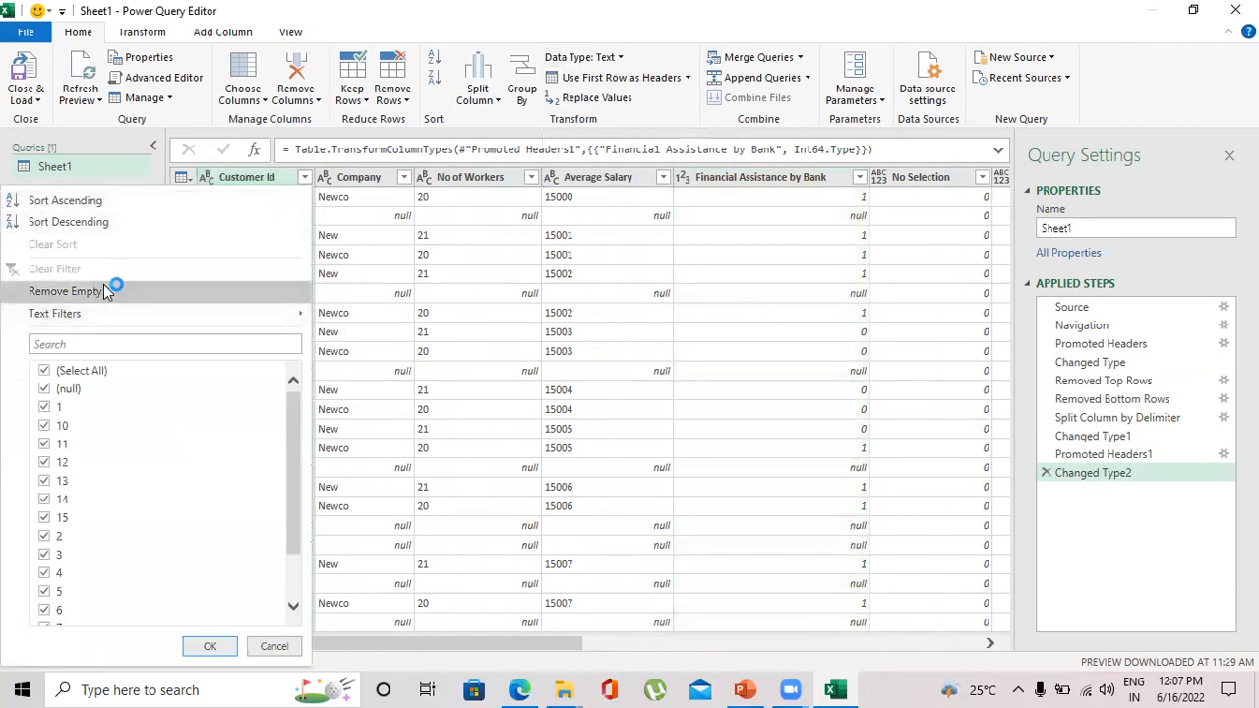
mouse_move(181, 312)
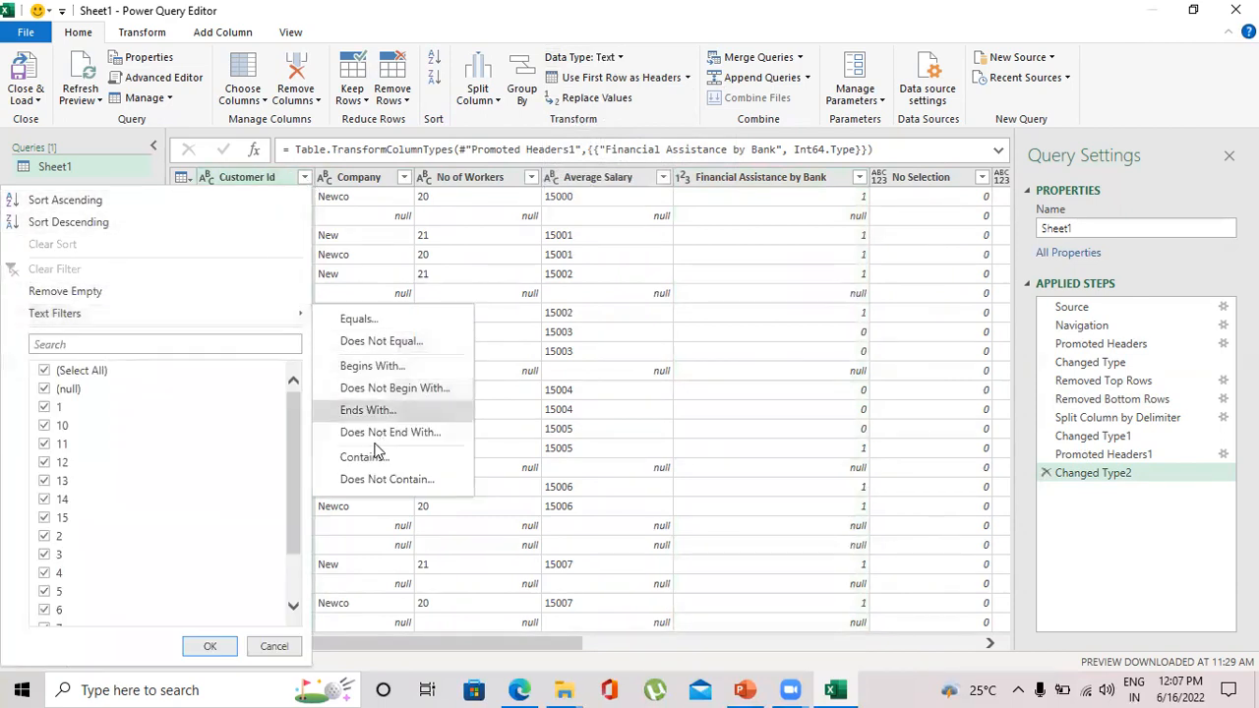
drag(293, 425, 304, 522)
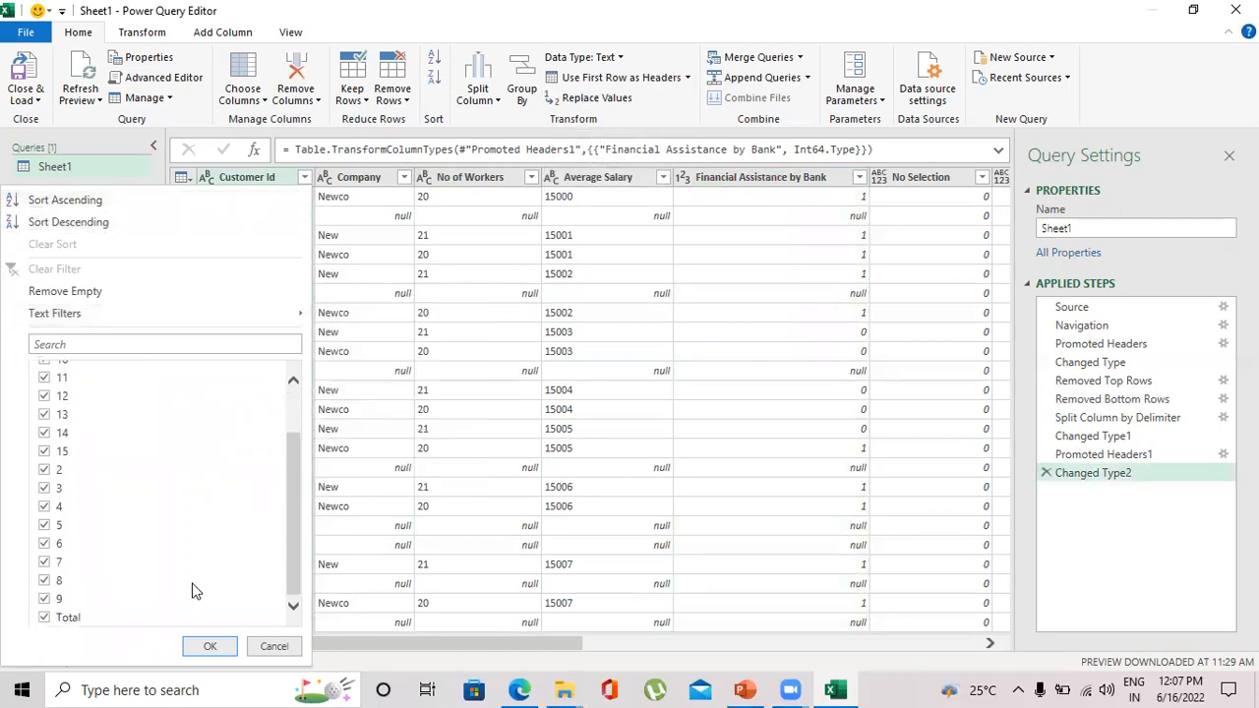
click(45, 617)
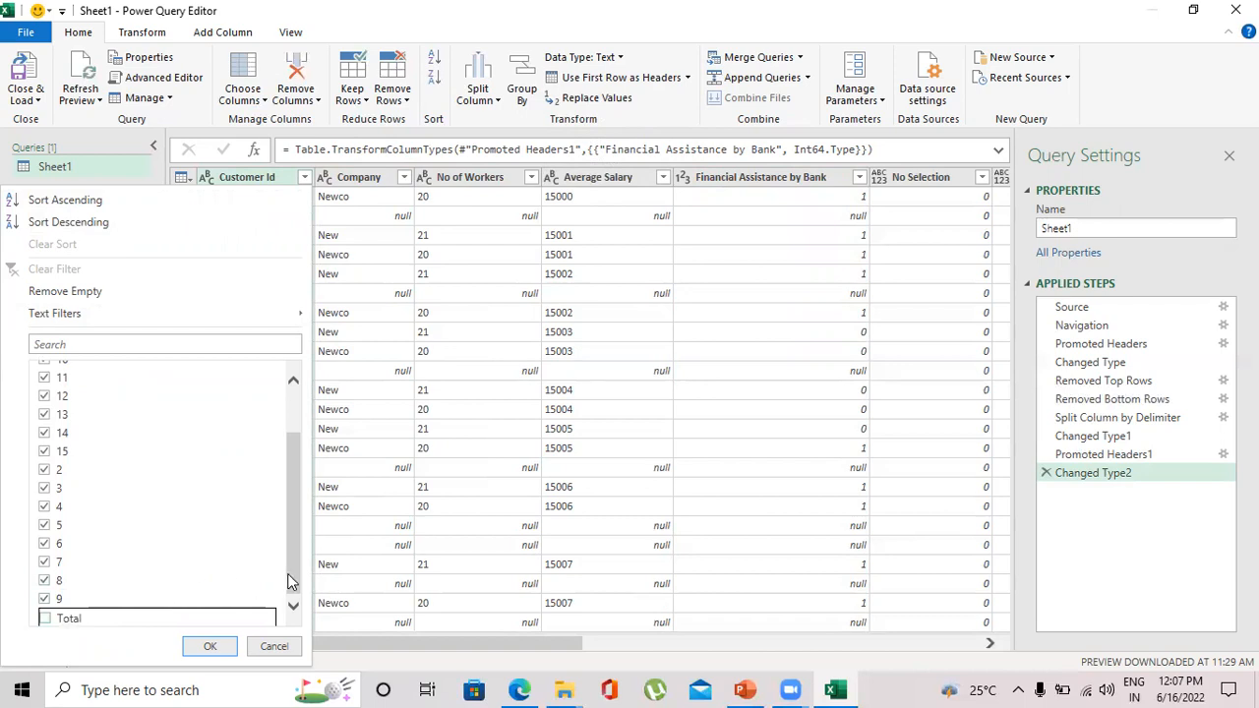
drag(293, 580, 301, 496)
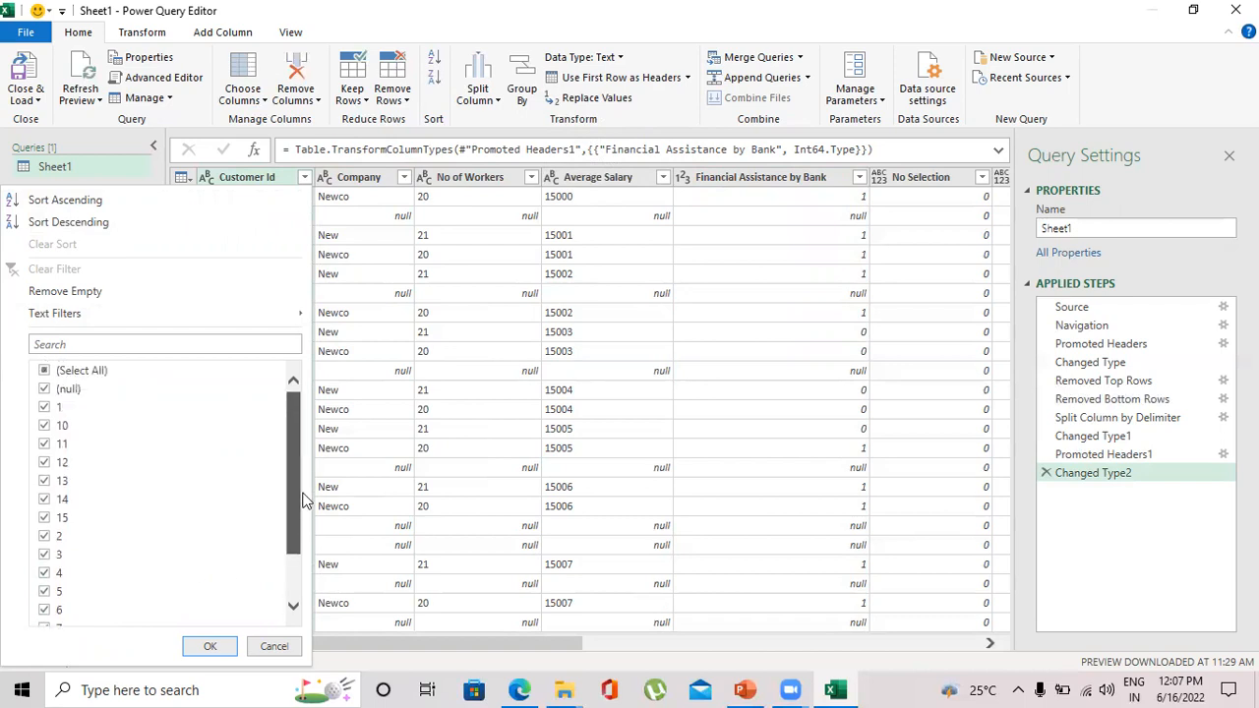
click(44, 389)
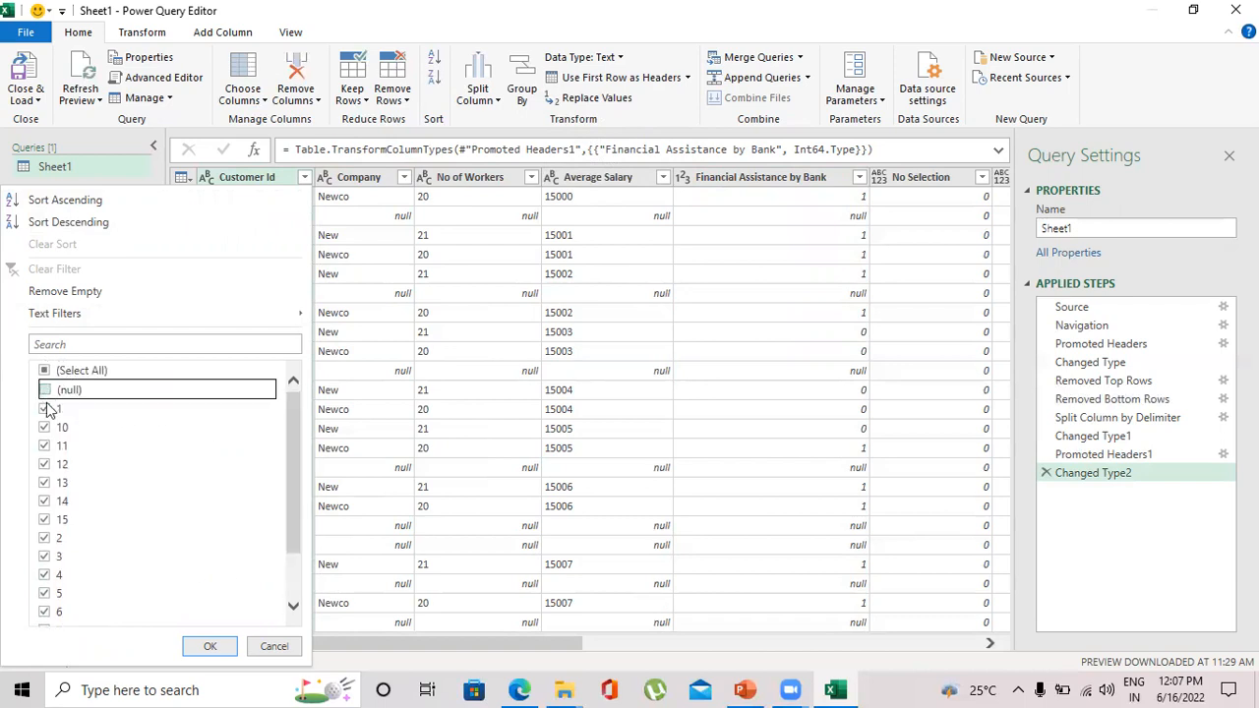
click(209, 647)
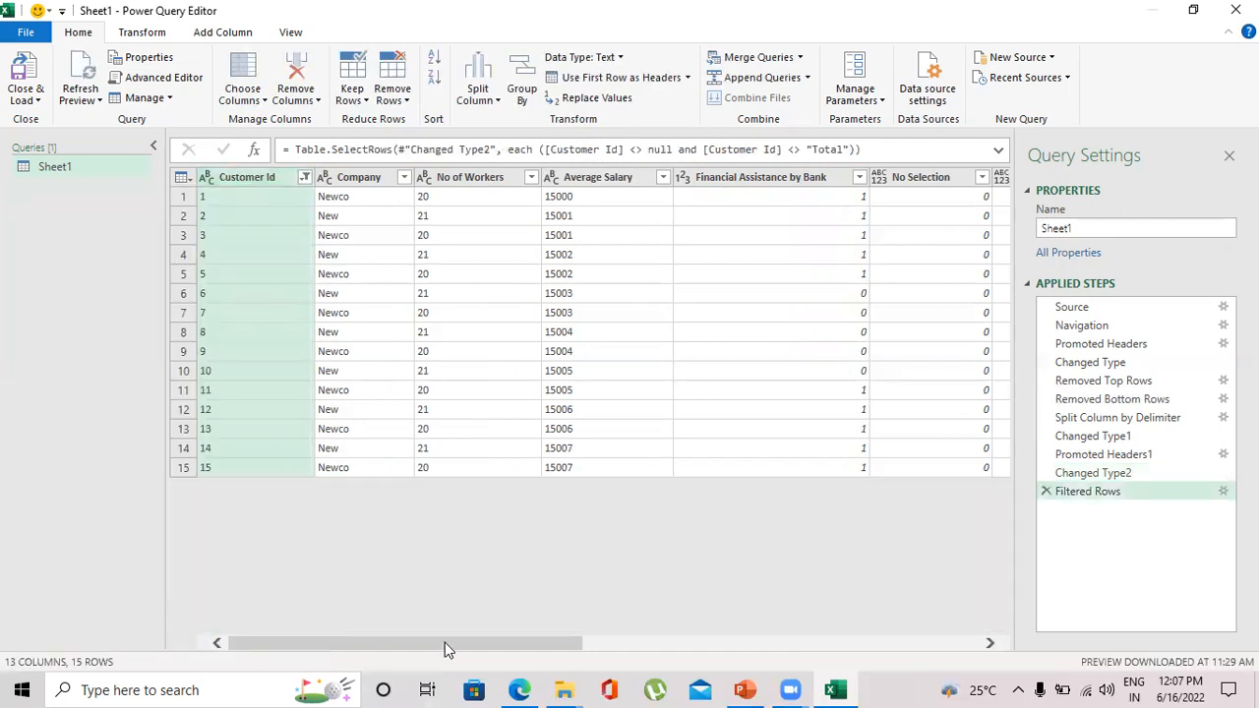
drag(444, 642, 337, 569)
click(1046, 491)
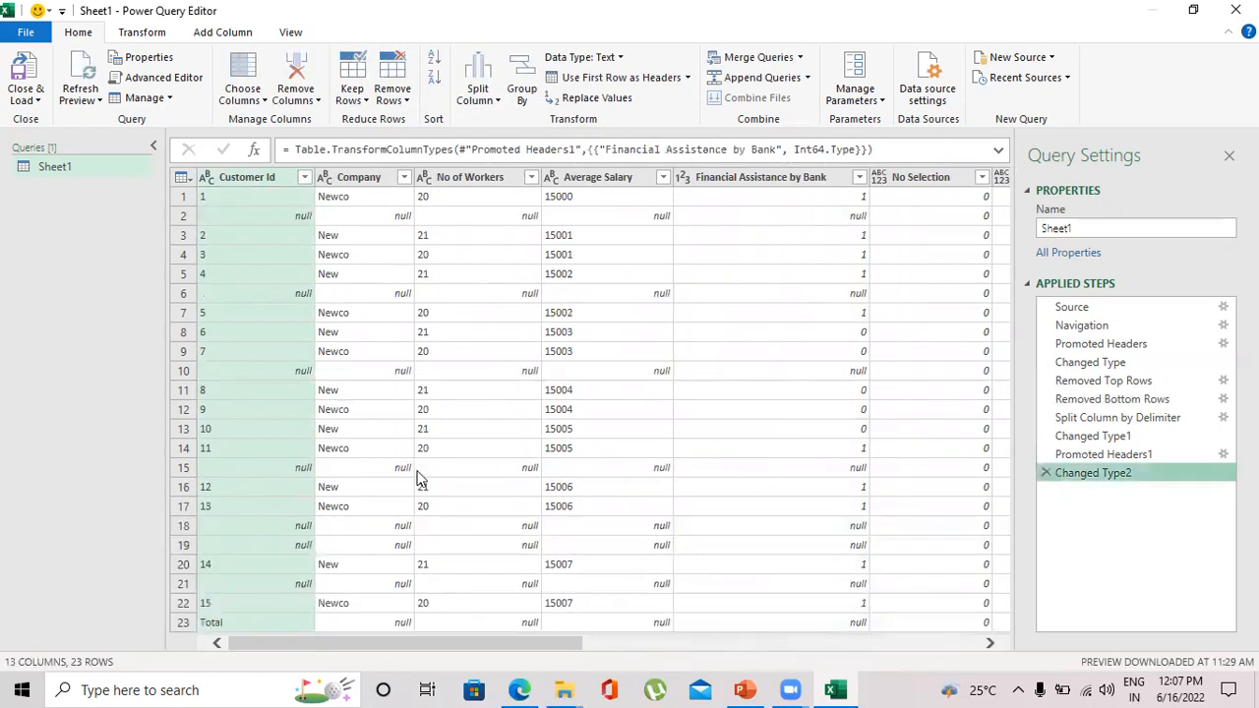
- Filter the Customer Id column to exclude the (null) and Total entries
click(304, 177)
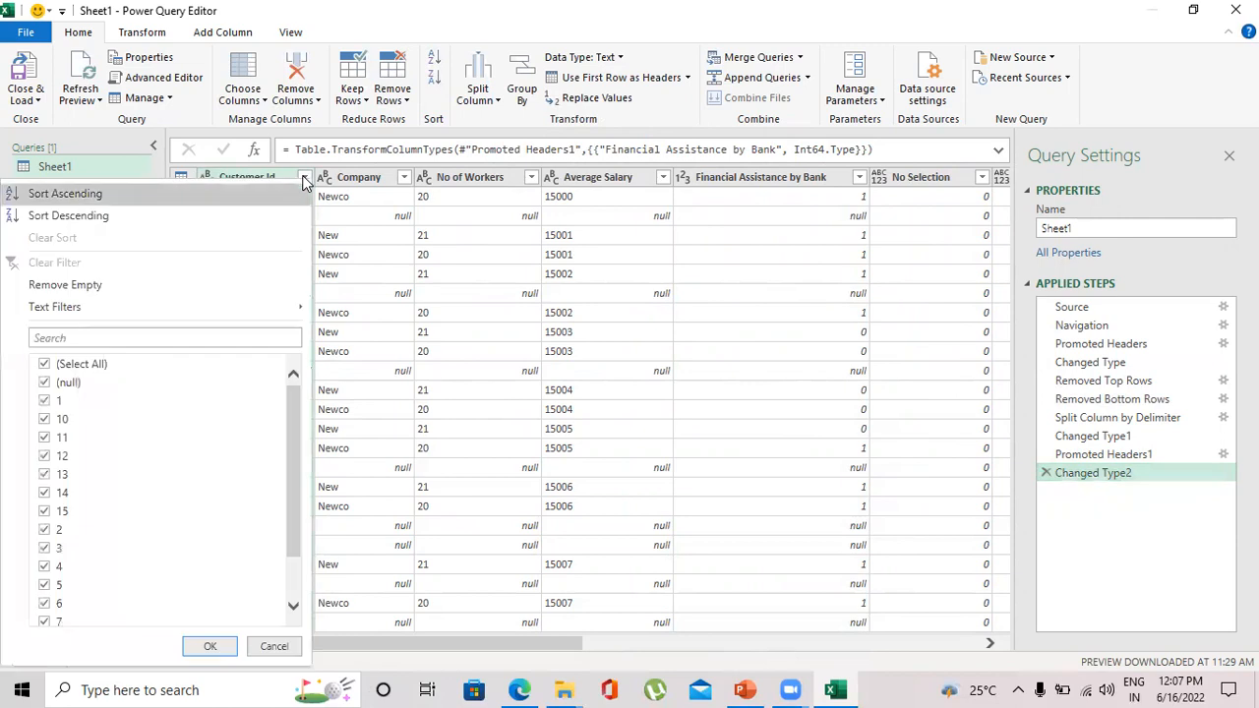
click(61, 383)
drag(297, 440, 289, 499)
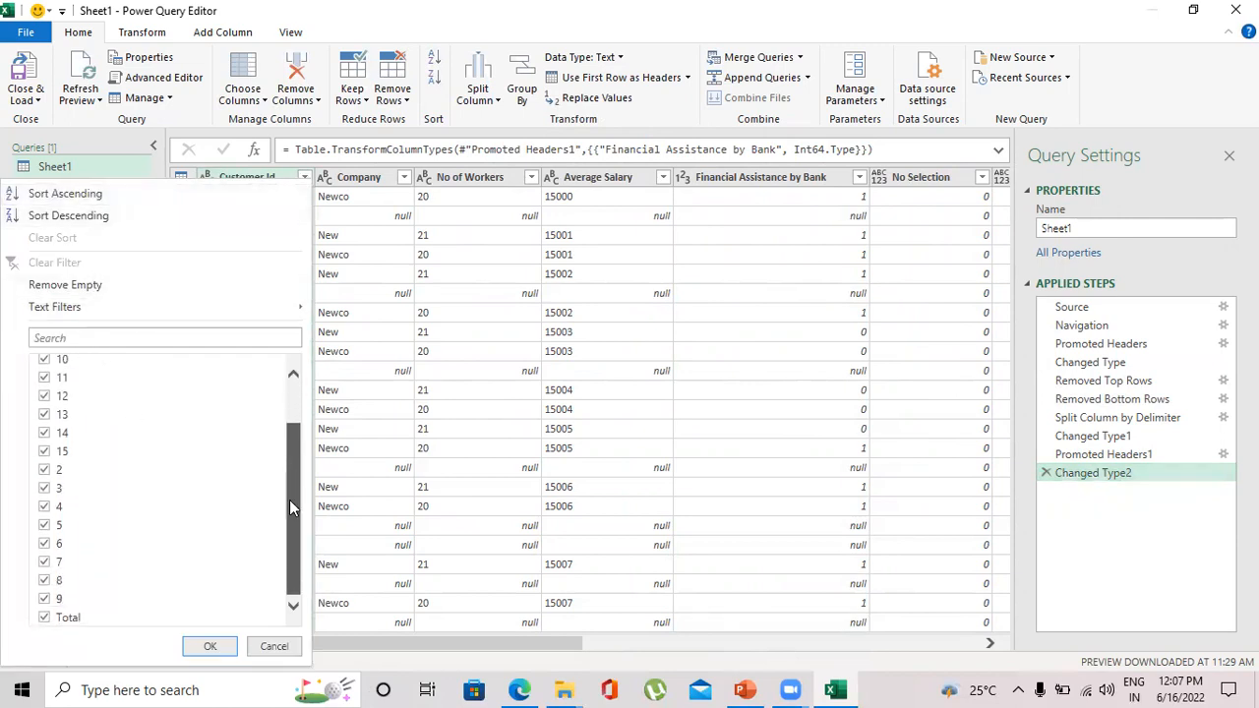
click(52, 619)
click(207, 643)
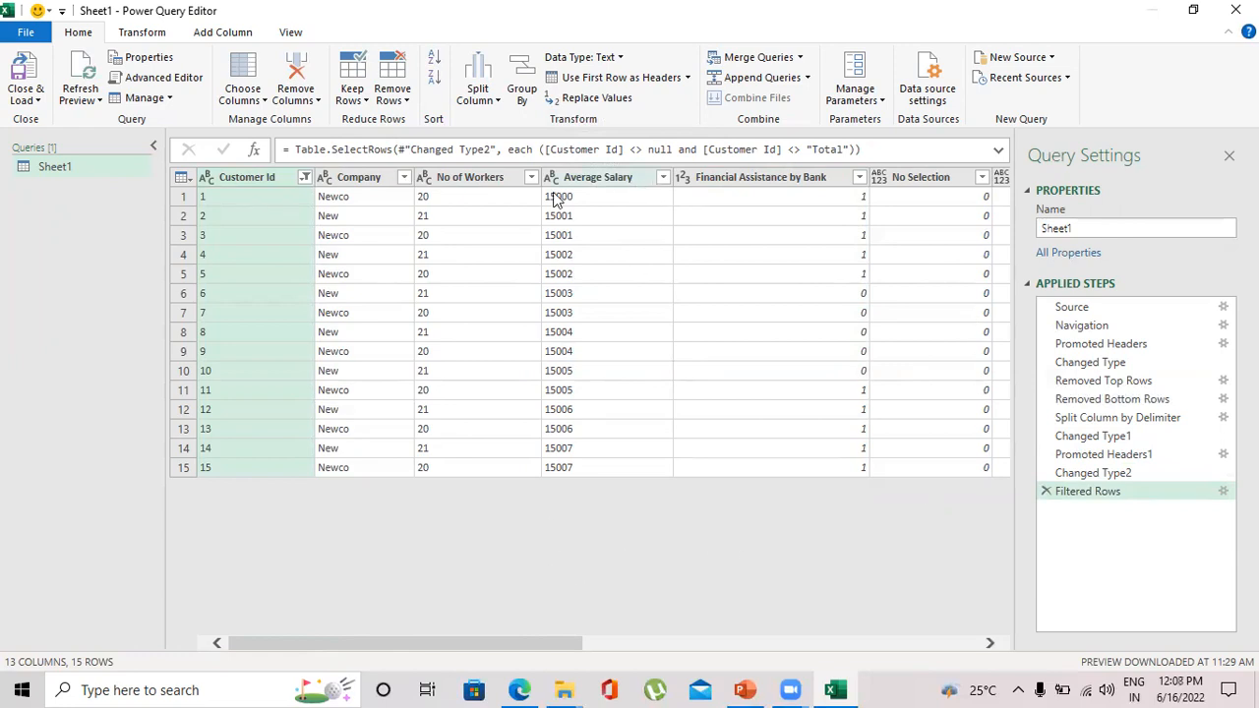
- Set the Customer Id column's data type to Whole Number
click(278, 453)
click(261, 178)
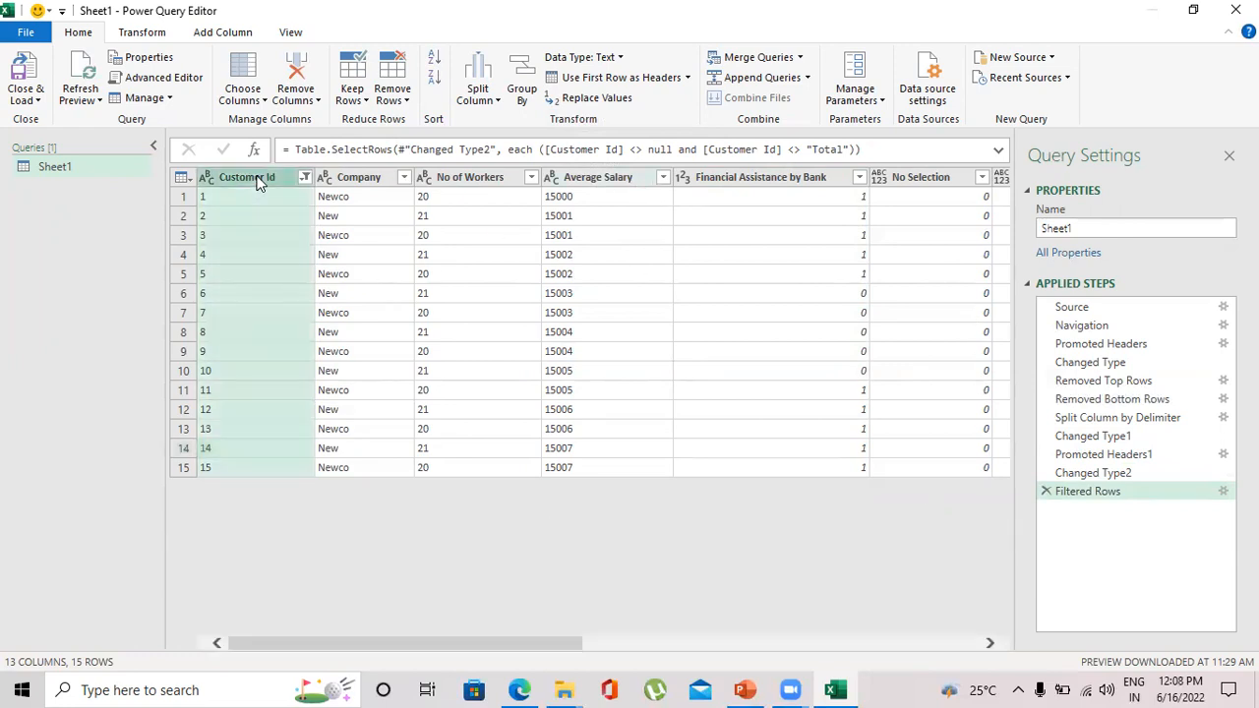
click(619, 59)
click(620, 120)
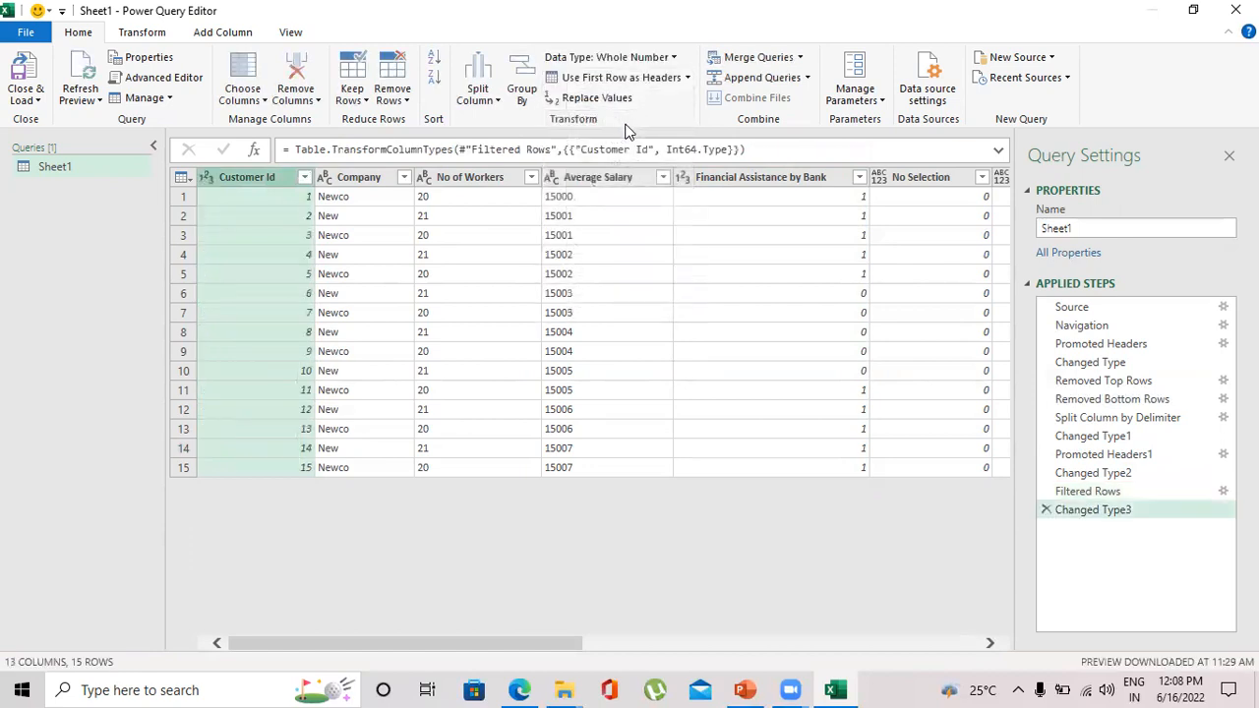
- Try setting the Financial Assistance by Bank column's data type to Binary
click(782, 179)
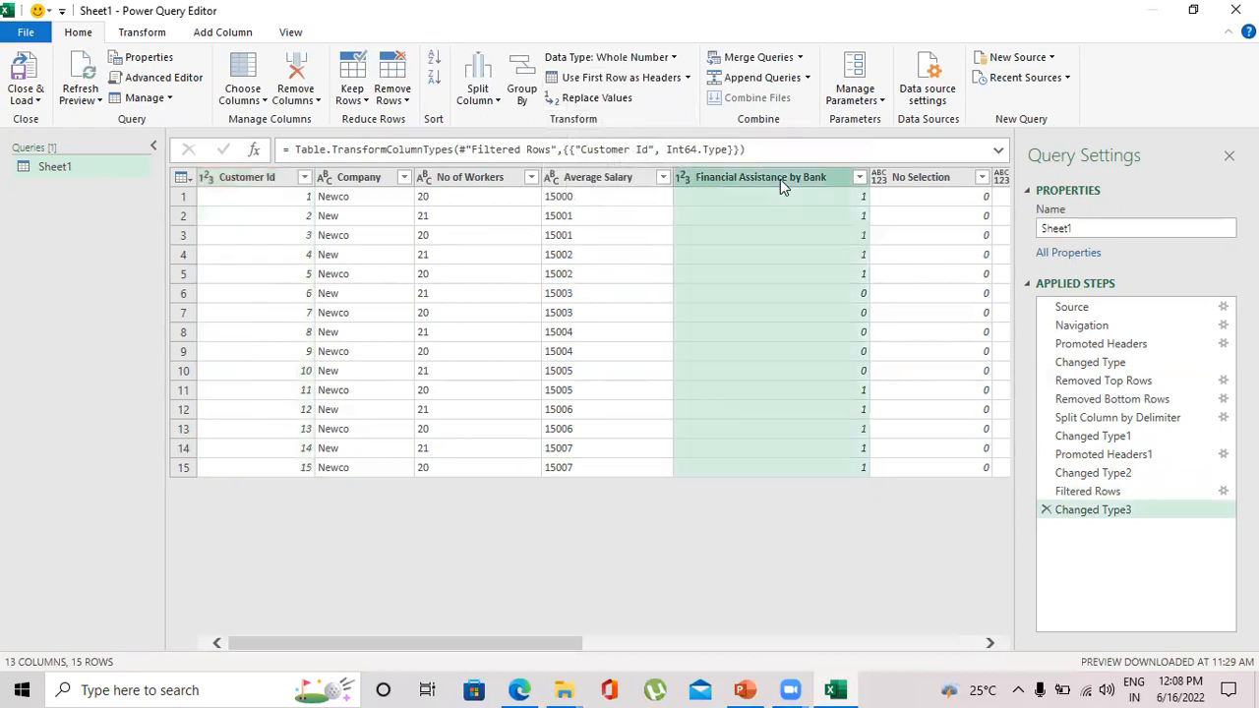
click(672, 59)
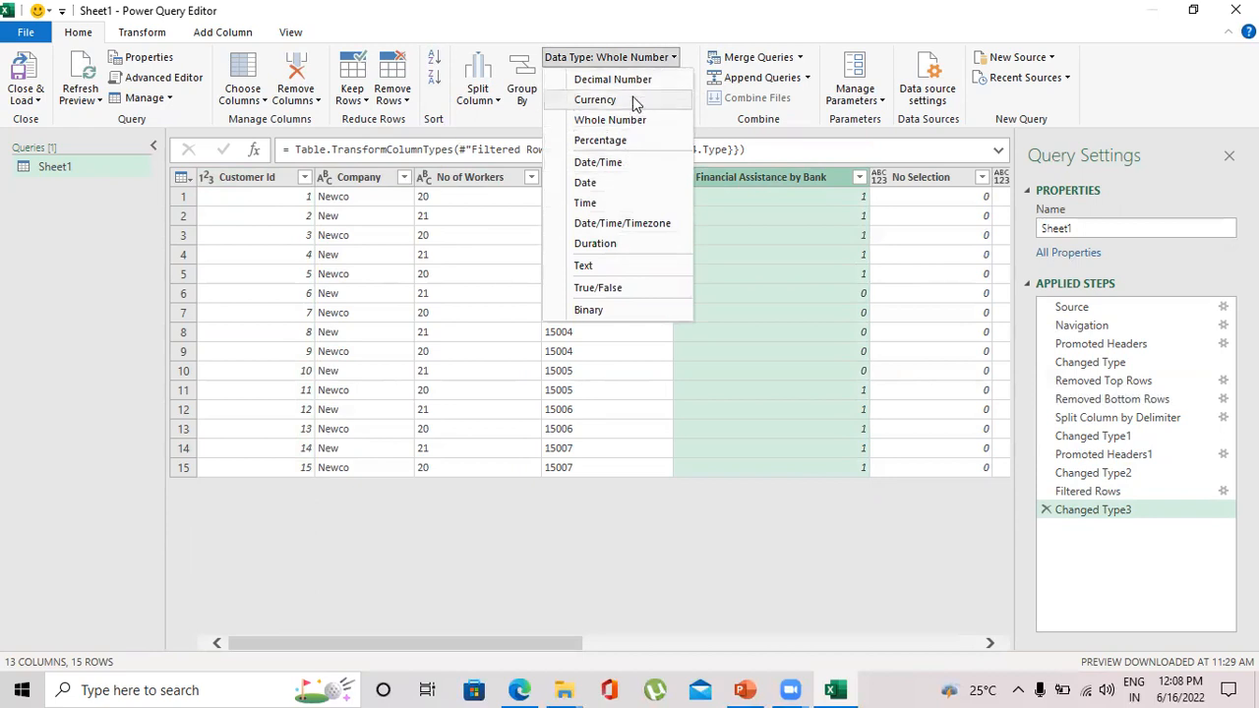
click(587, 310)
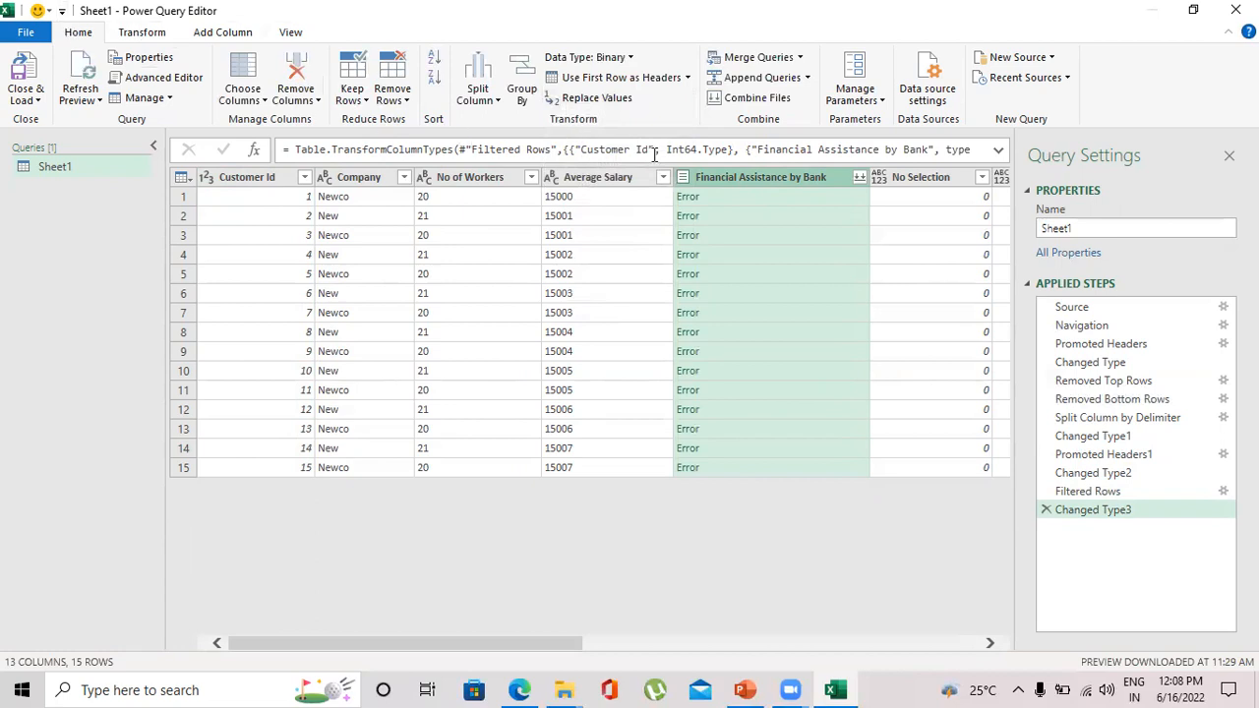
- Change the Financial Assistance by Bank column's data type to Whole Number, replacing the current conversion
click(688, 77)
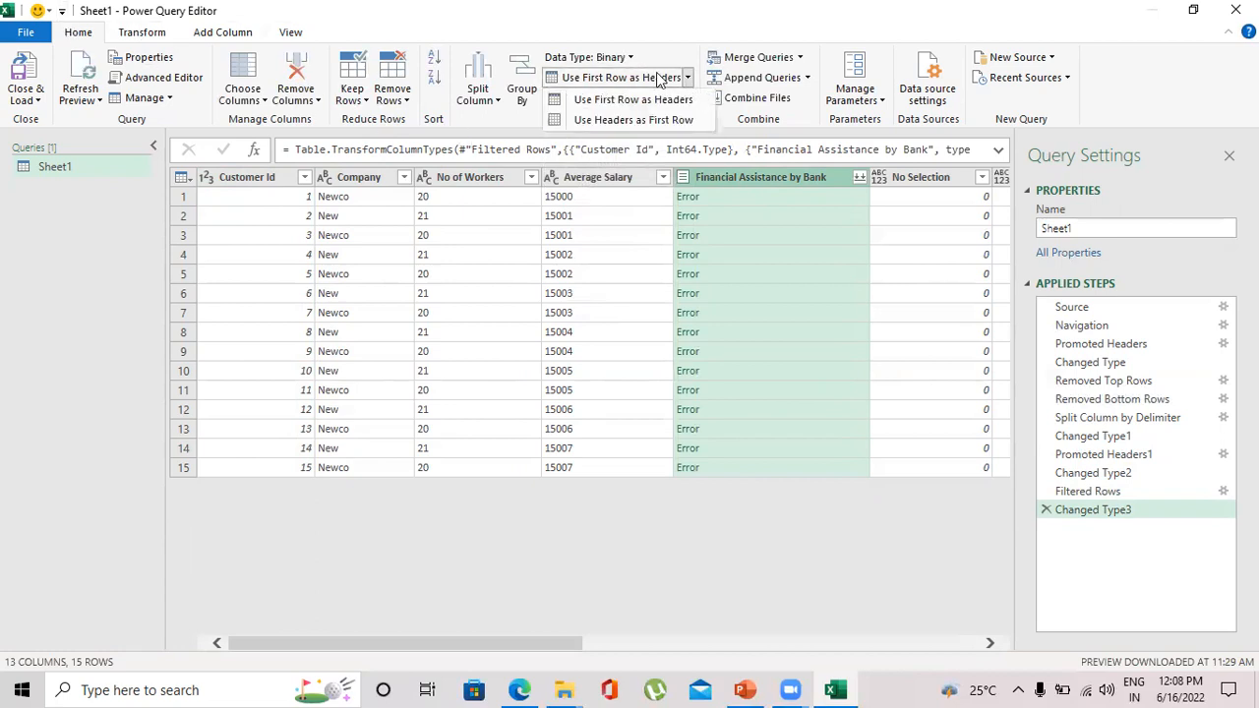
click(629, 58)
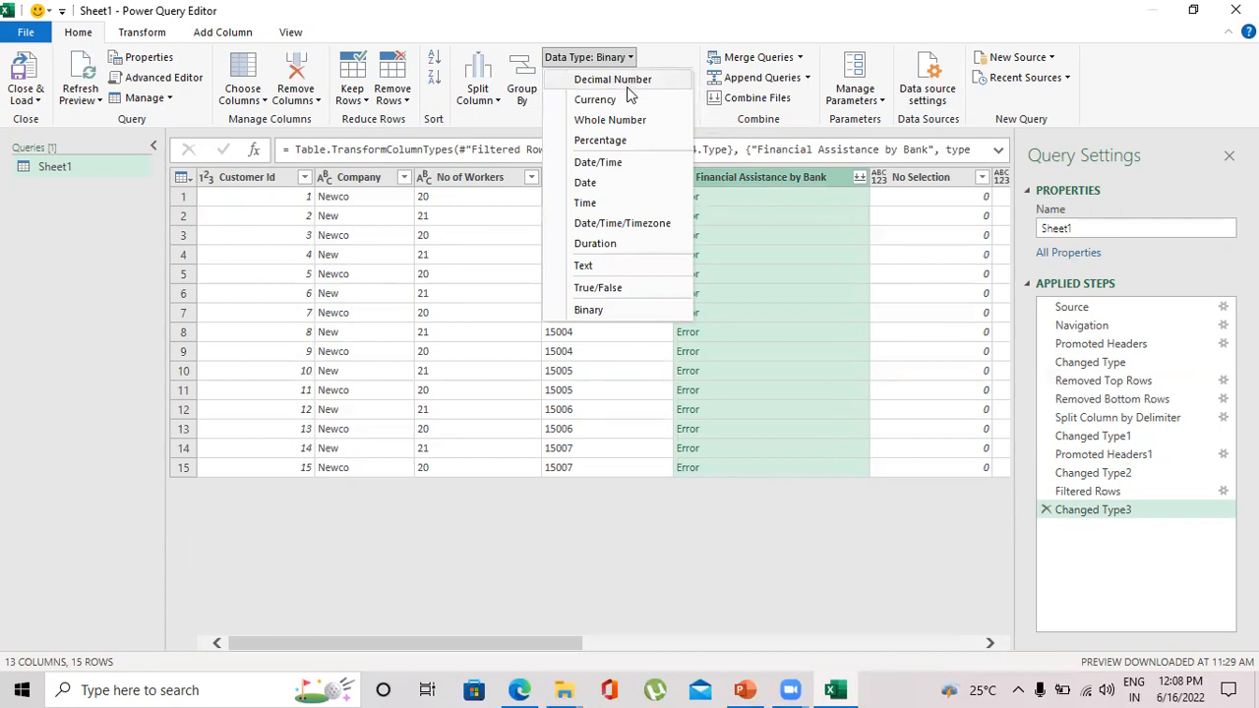
click(640, 119)
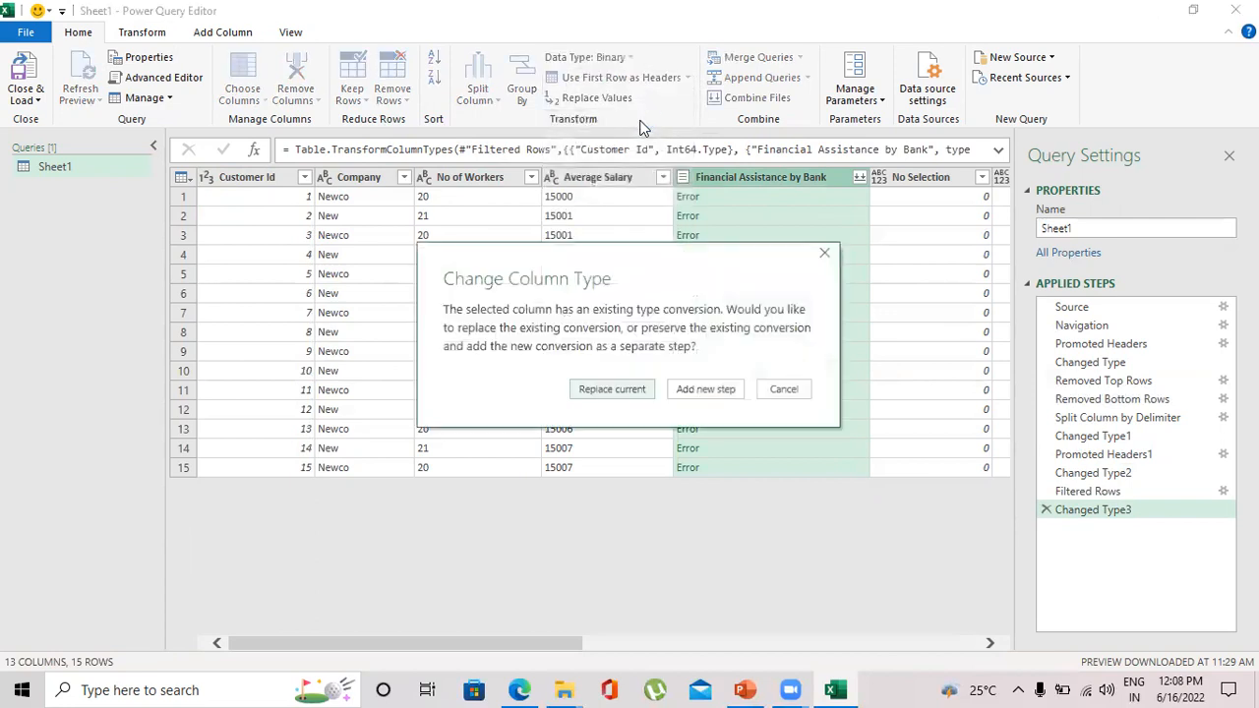
click(630, 386)
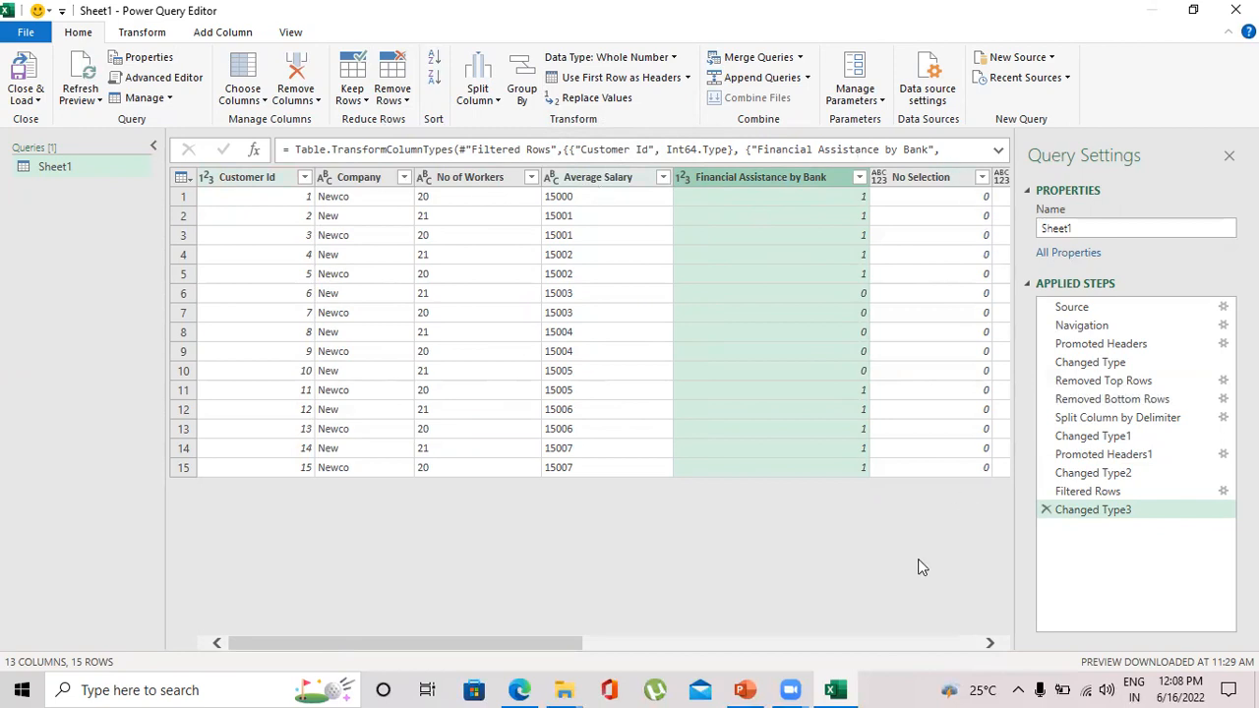
- Try removing the No Selection_7, No Selection_6 and No Selection_5 columns one at a time
drag(490, 649, 666, 647)
drag(763, 626, 905, 615)
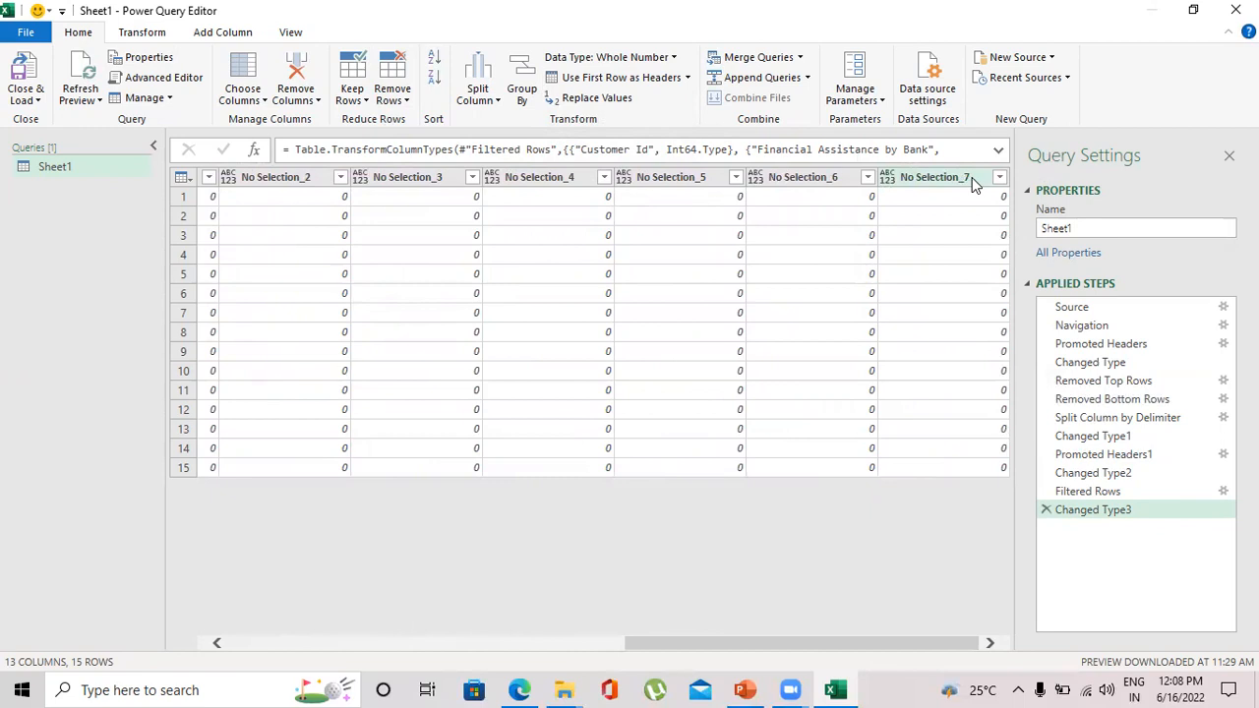
click(972, 177)
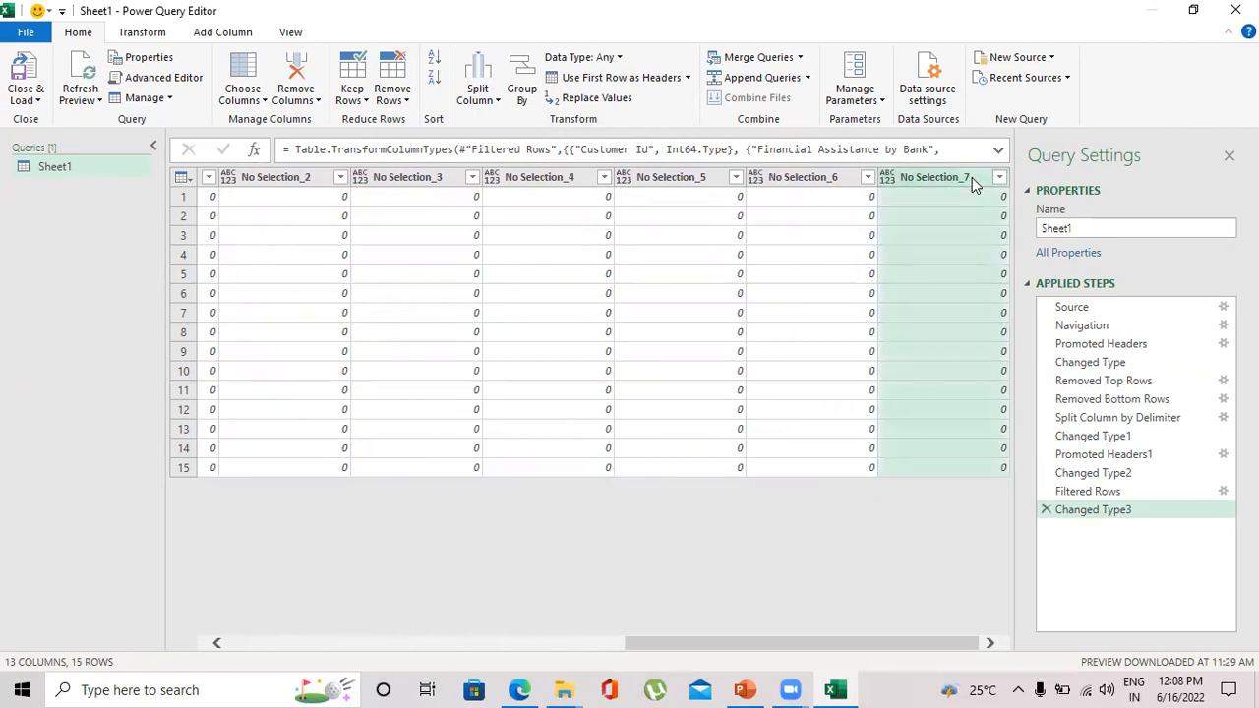
right_click(971, 177)
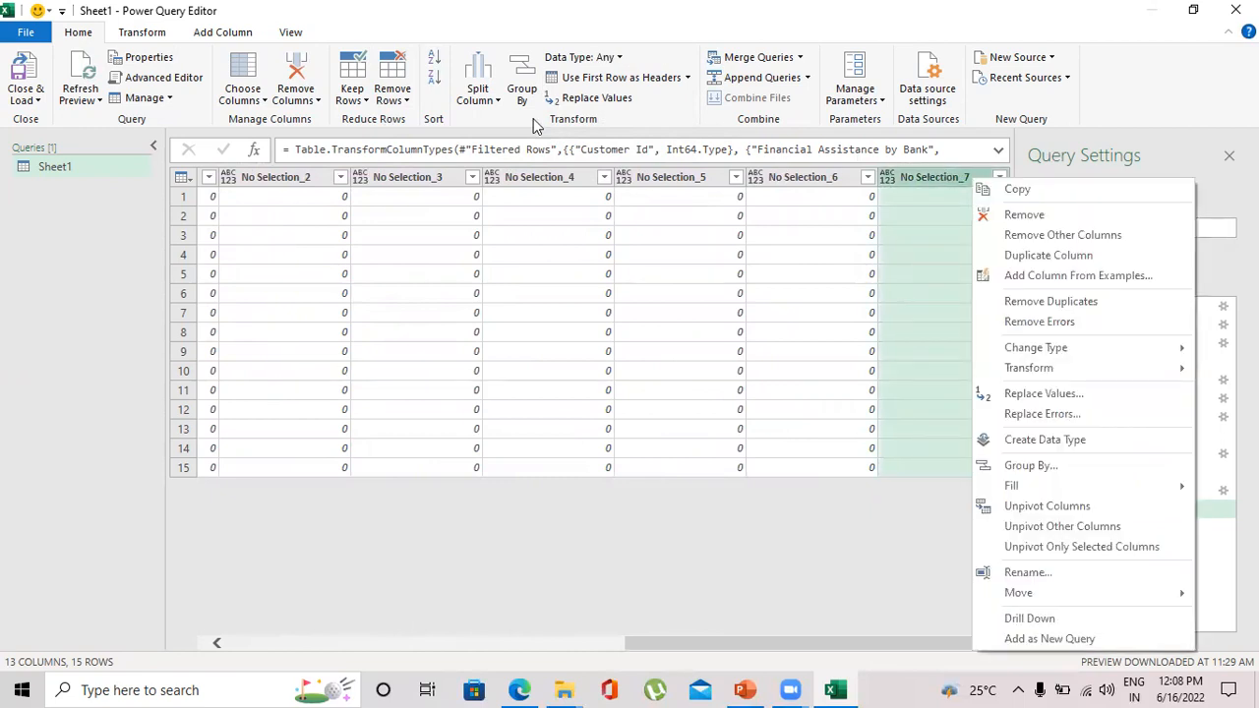
click(297, 83)
click(299, 85)
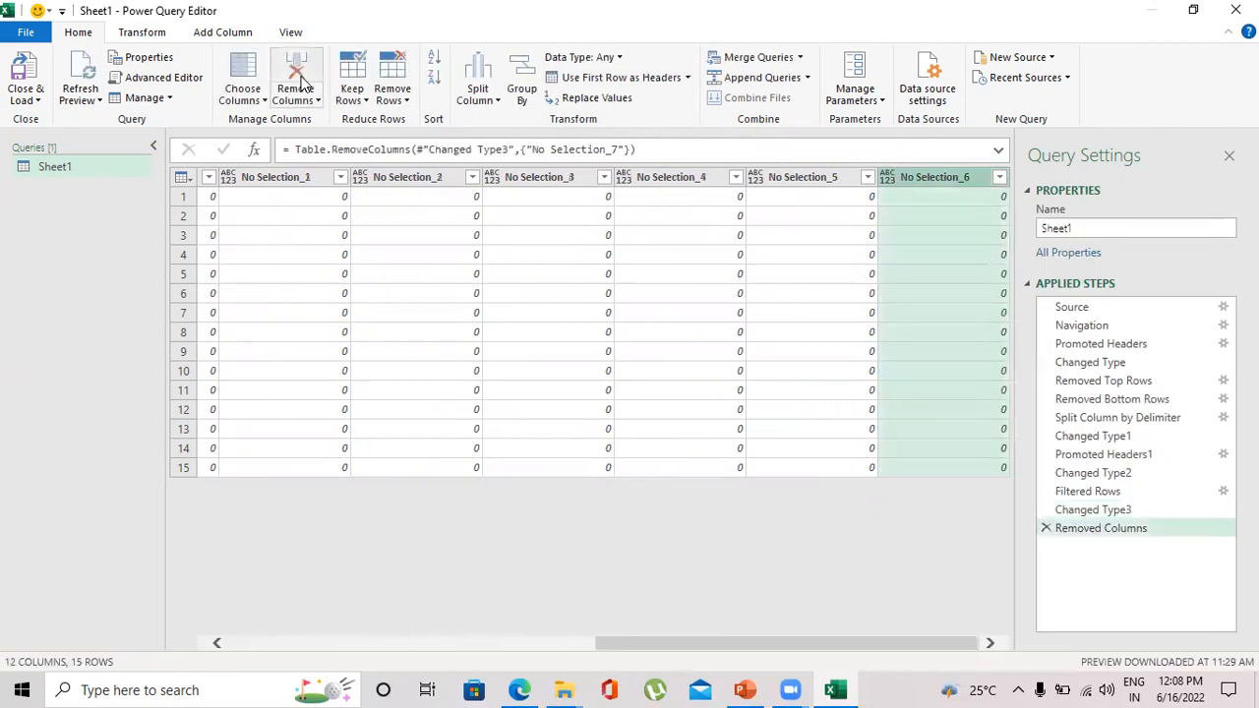
click(301, 87)
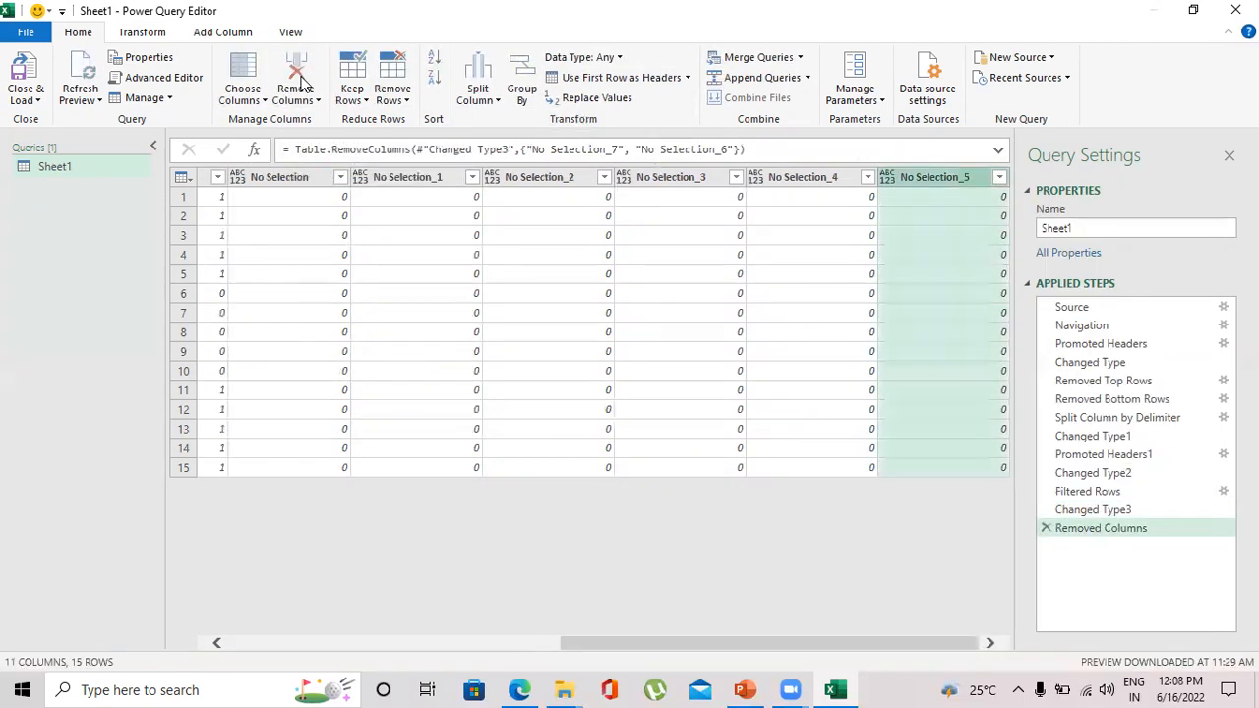
click(315, 100)
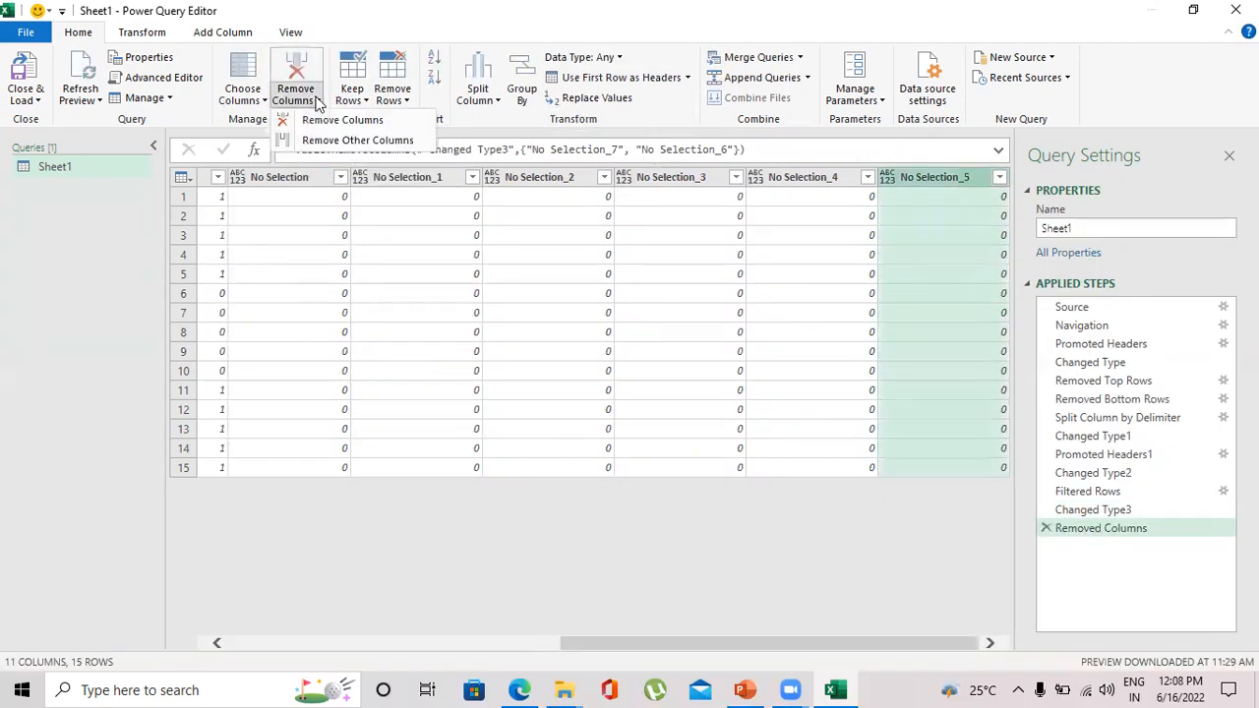
click(314, 119)
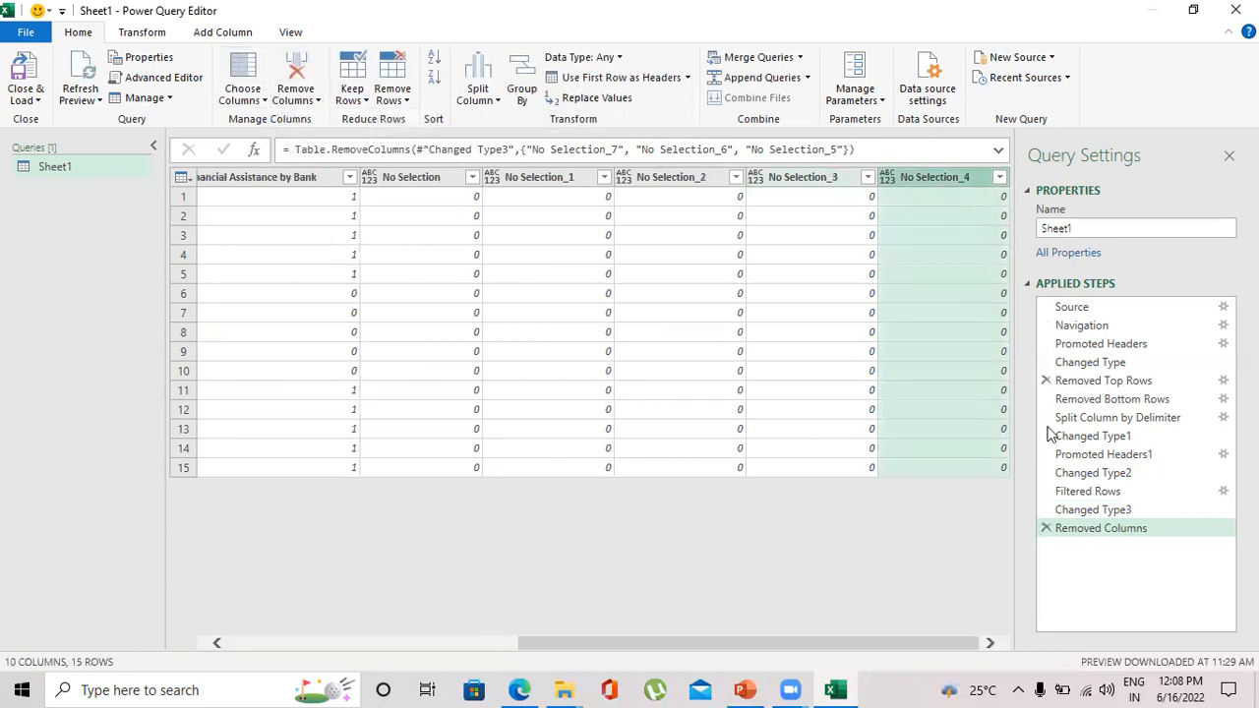
- Delete the Removed Columns and Changed Type3 steps from the query
click(1046, 528)
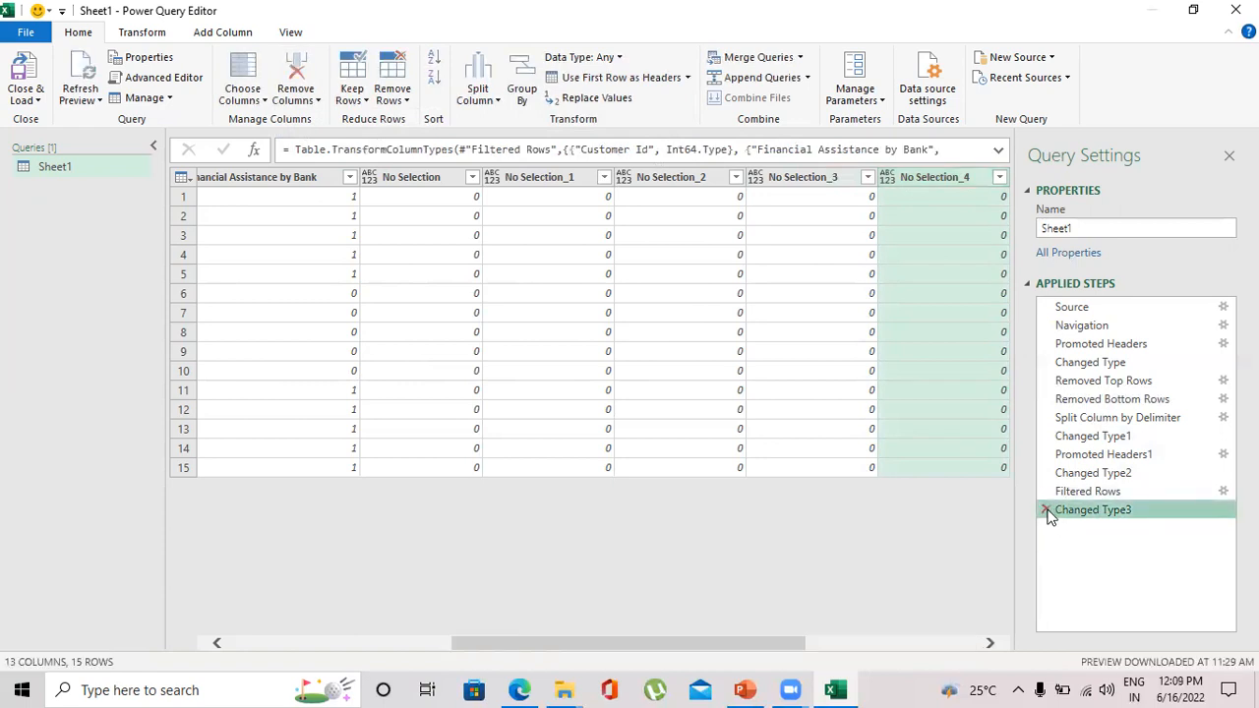
click(1046, 510)
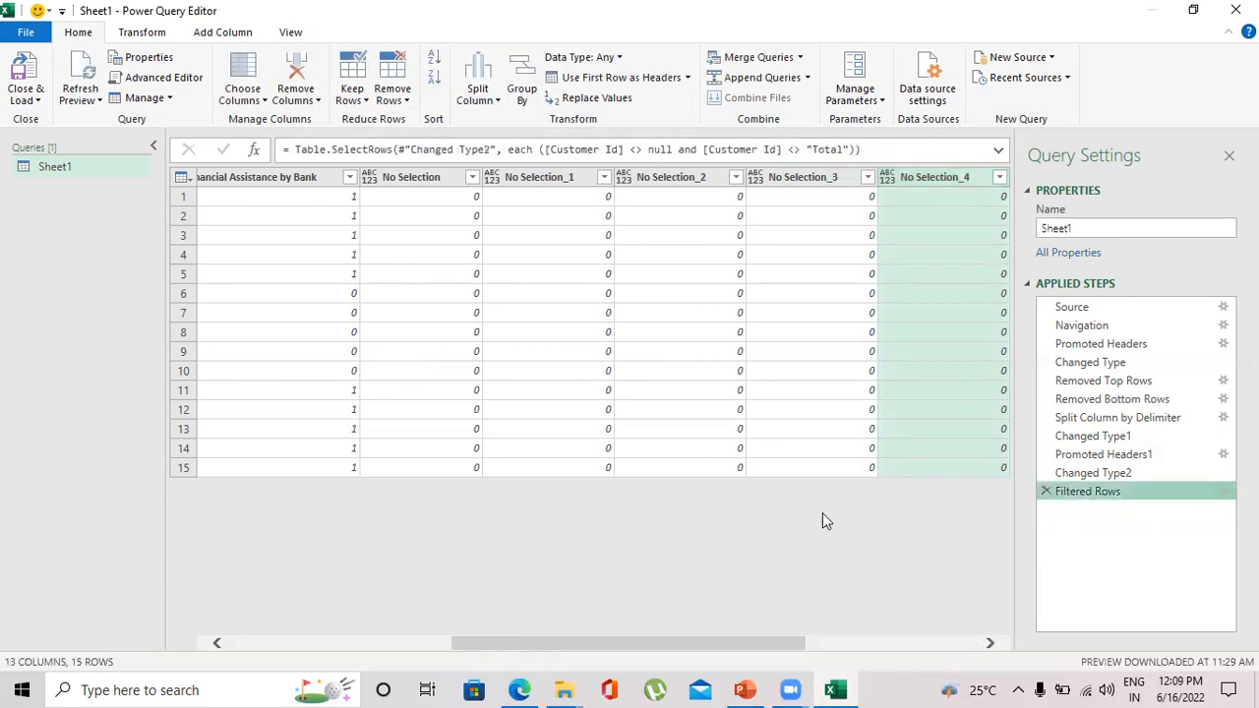
- Choose the columns to keep, excluding No Selection and No Selection_1 through No Selection_7
drag(786, 657, 993, 588)
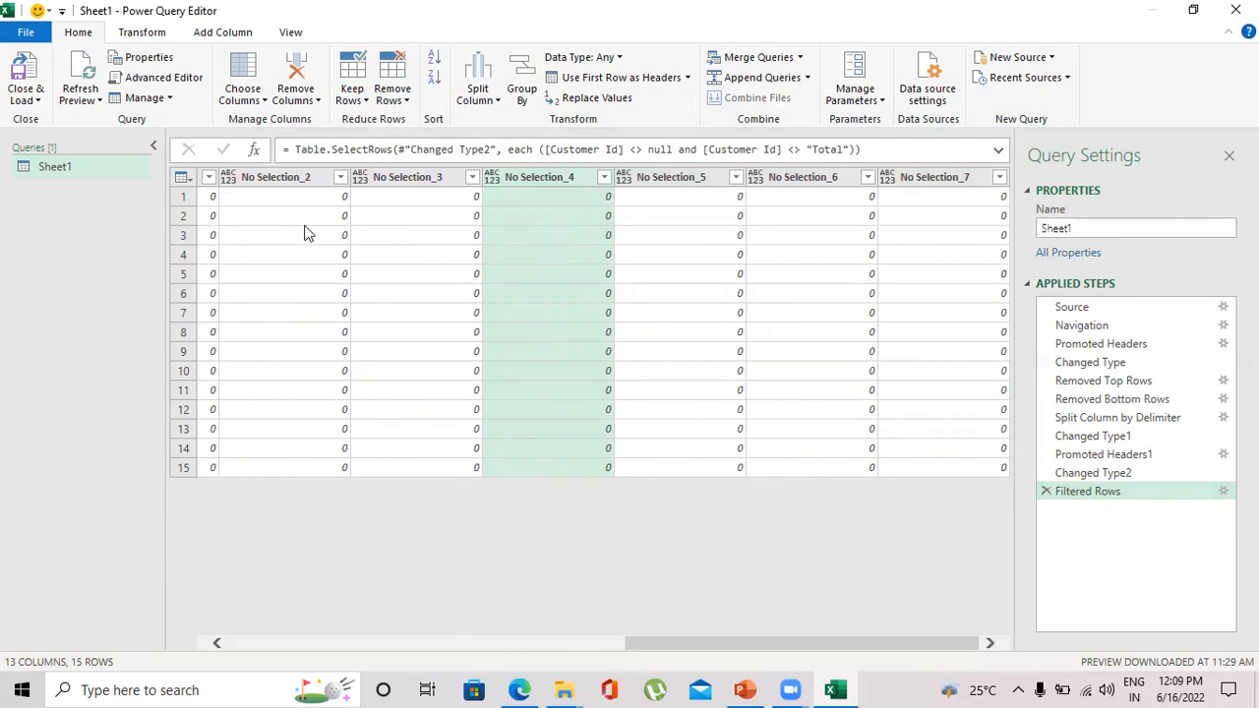
click(240, 96)
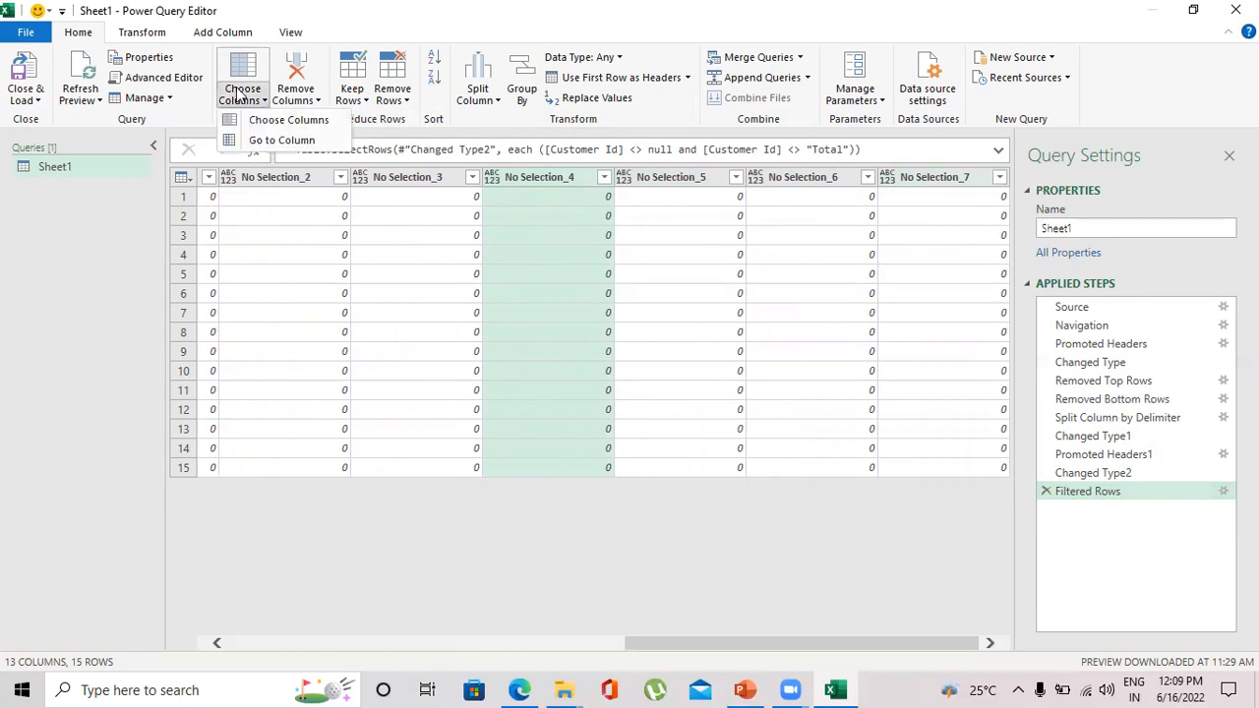
click(288, 120)
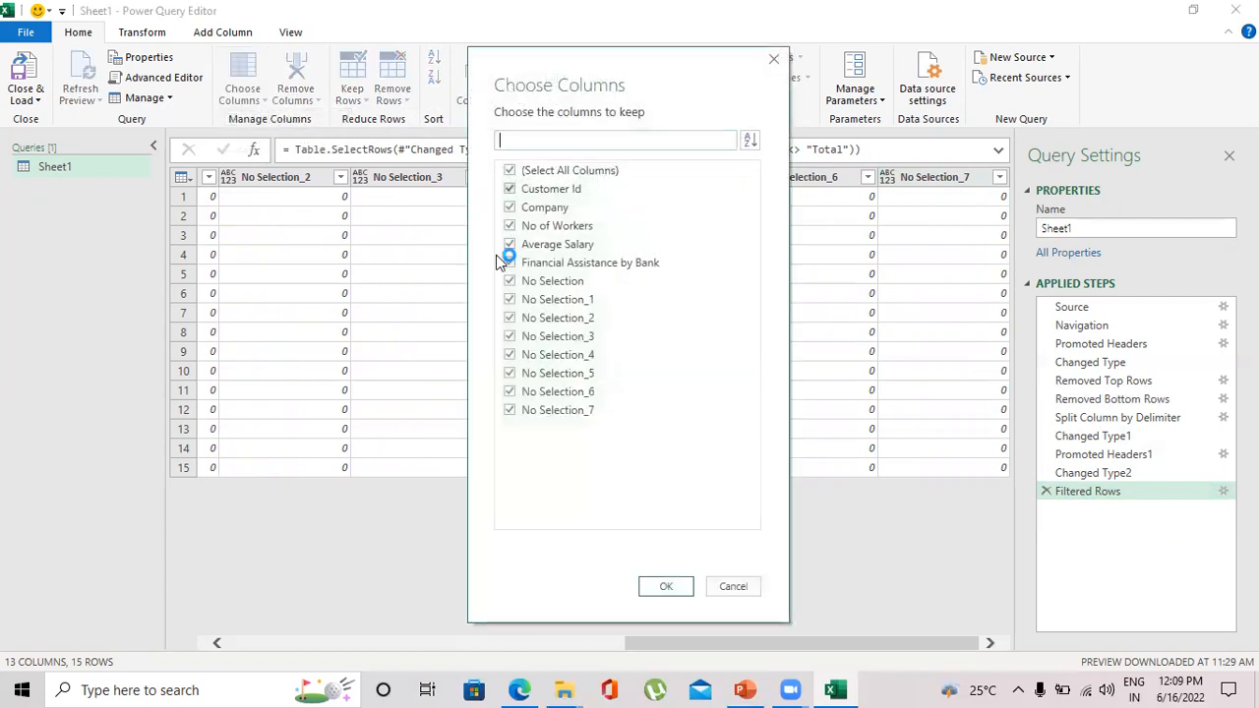
click(509, 281)
click(509, 299)
click(510, 317)
click(510, 337)
click(509, 355)
click(510, 374)
click(509, 393)
click(509, 412)
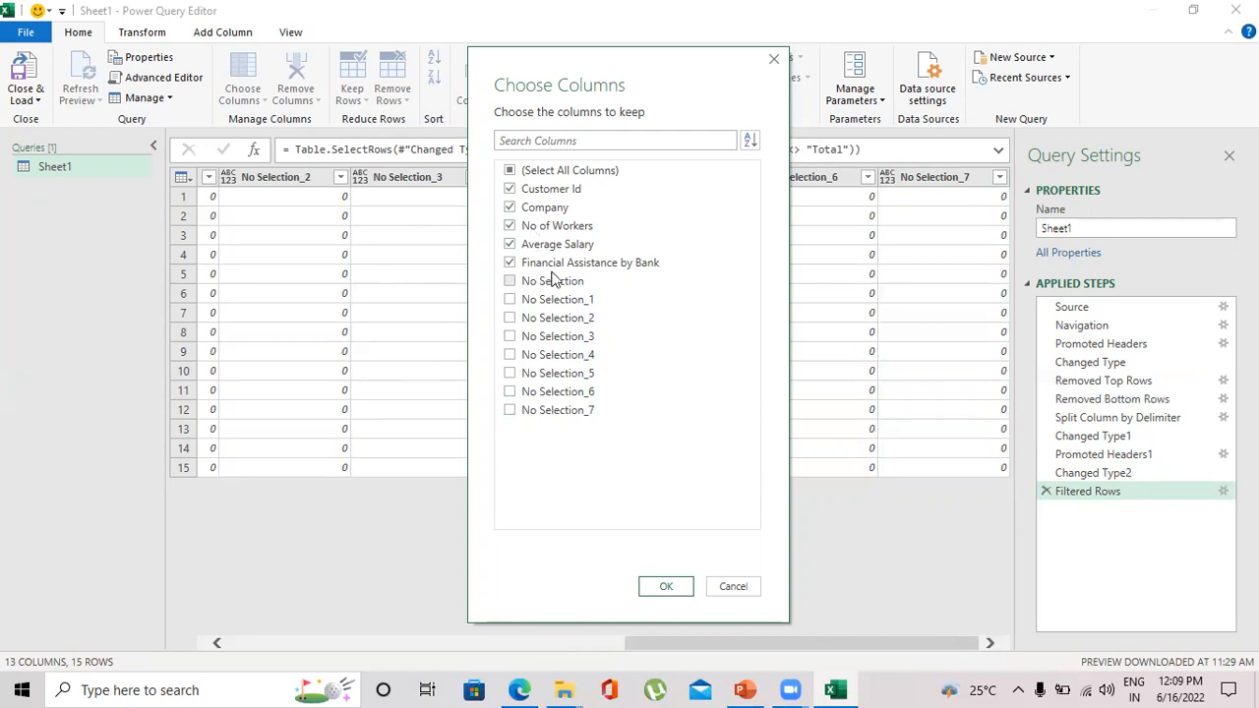
click(687, 585)
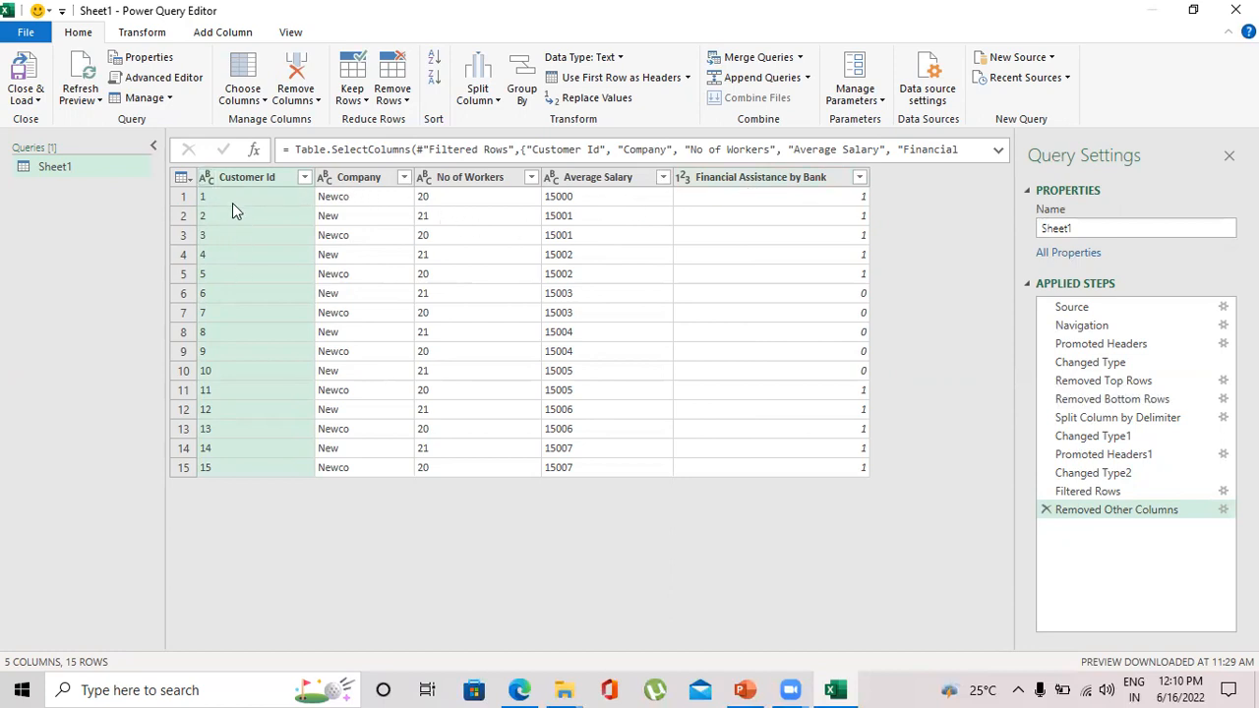
click(798, 687)
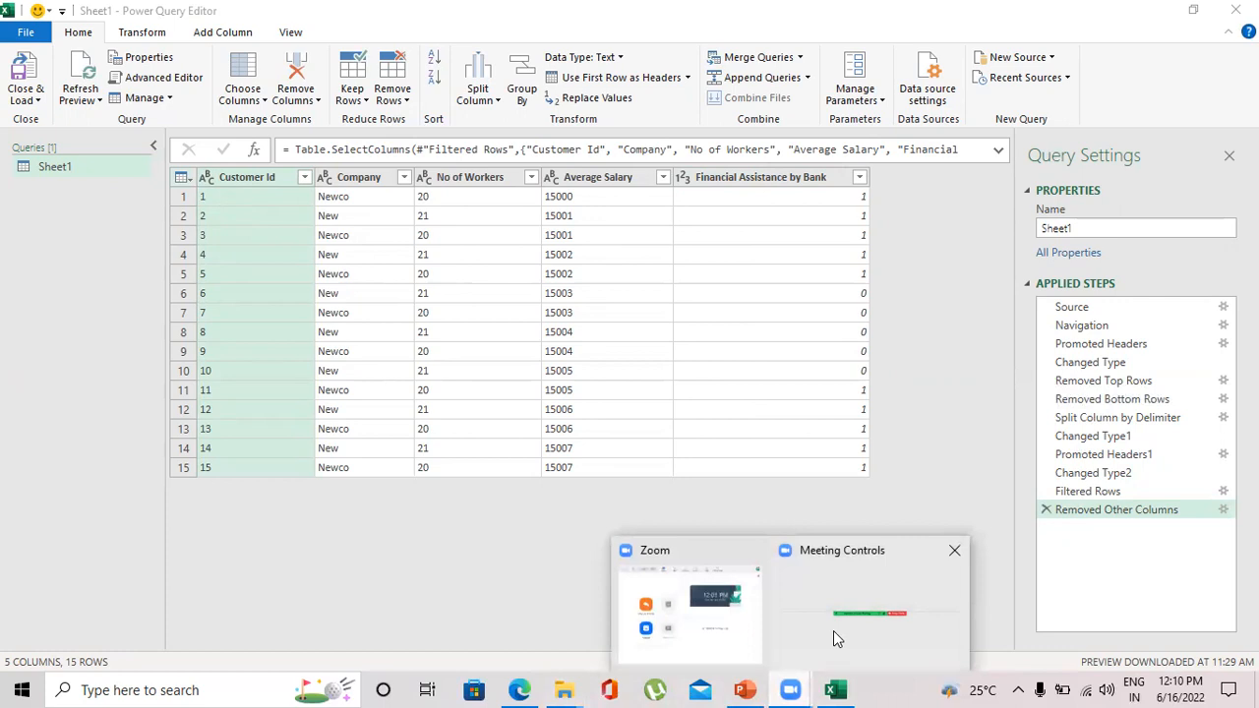
click(833, 631)
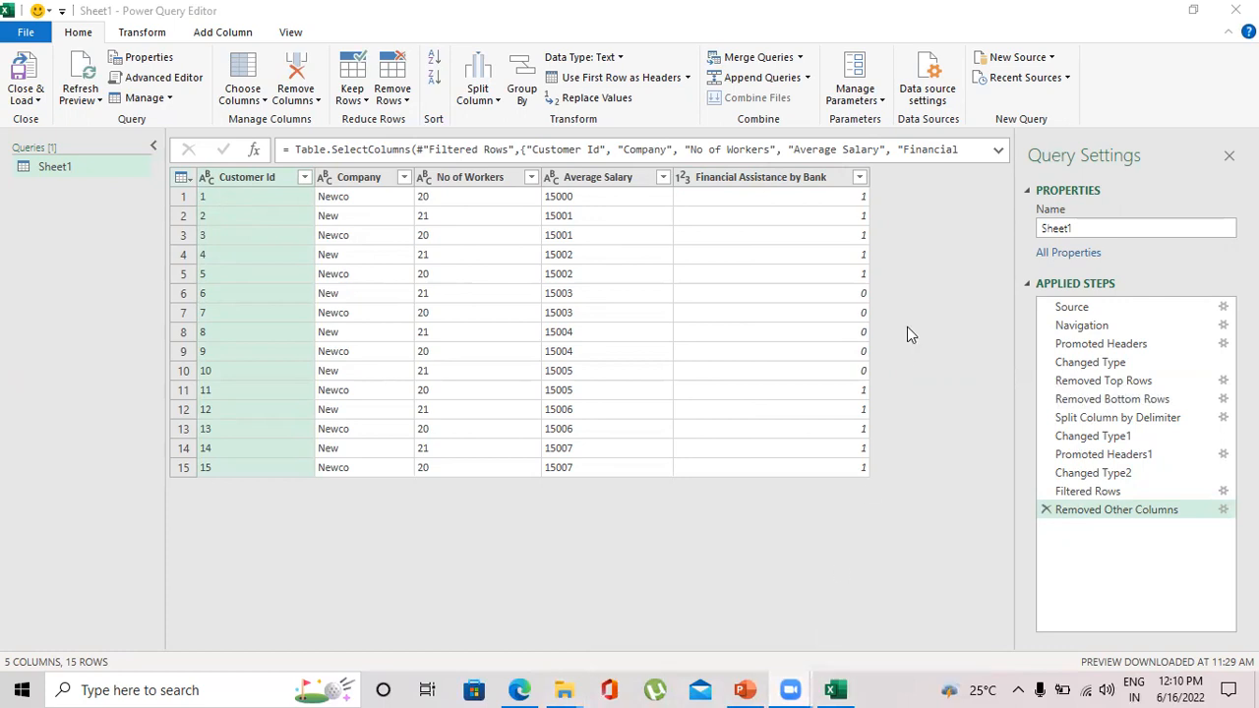